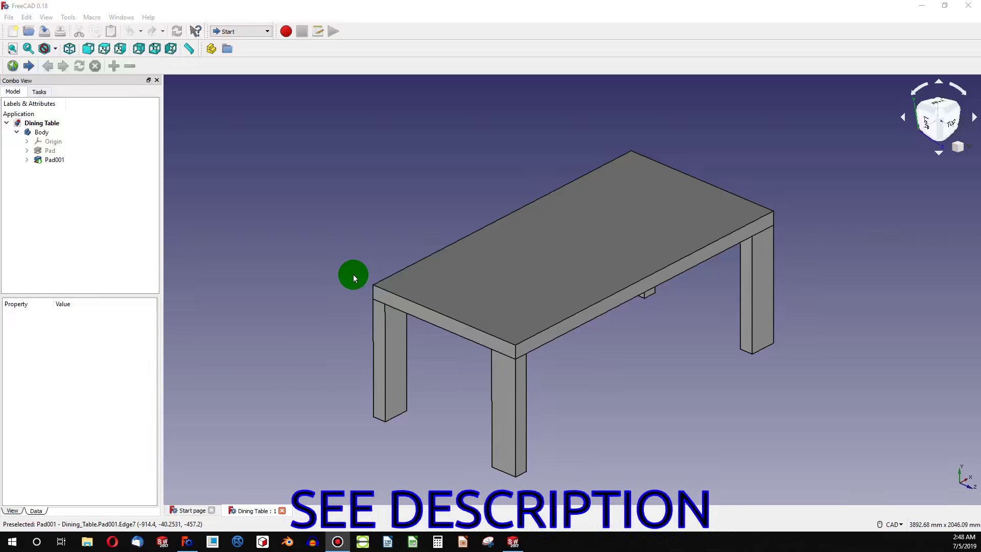
Step: Switch to the FEM workbench and create a new CalculiX analysis container
left_click(262, 31)
left_click(243, 82)
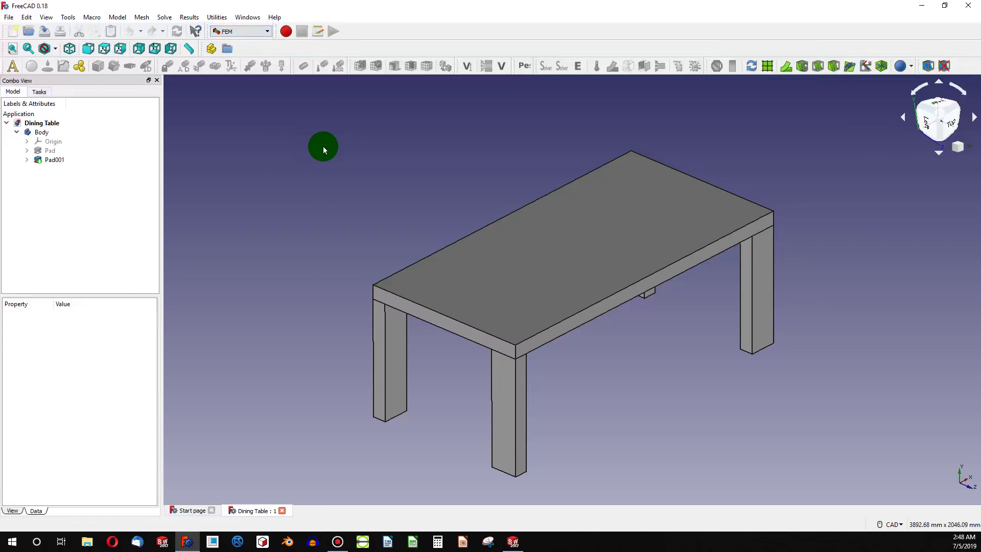
left_click(13, 69)
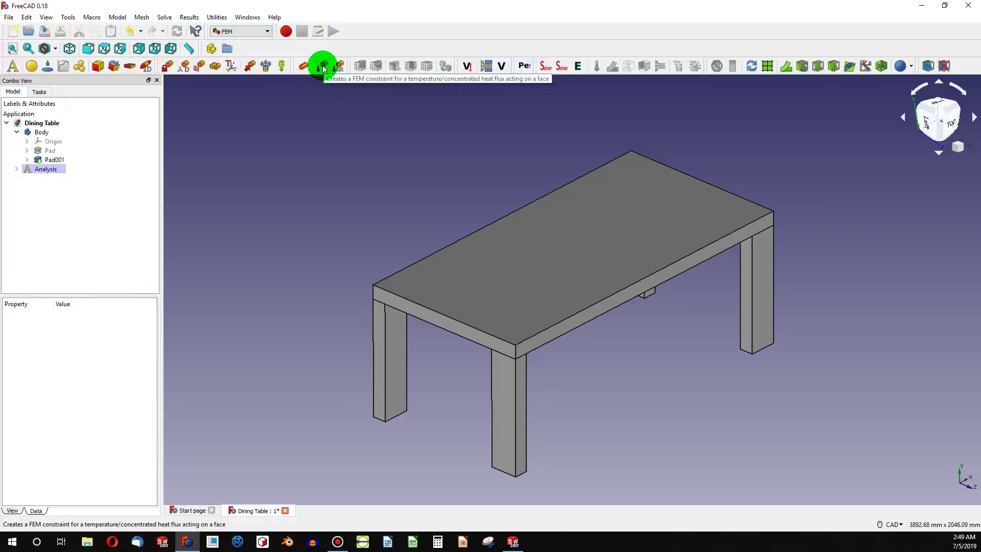
Step: Start and then cancel the initial temperature and force constraint tools
left_click(304, 65)
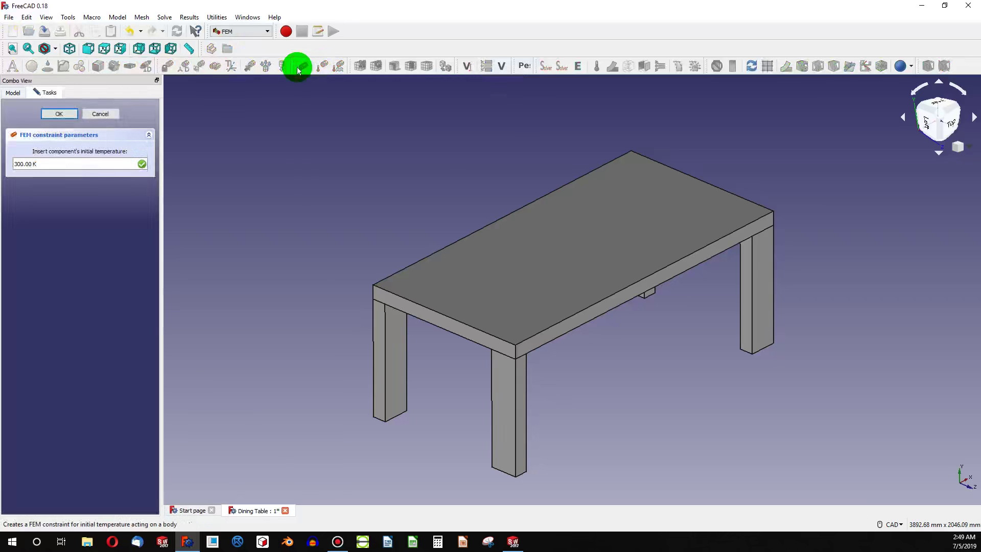
left_click(94, 114)
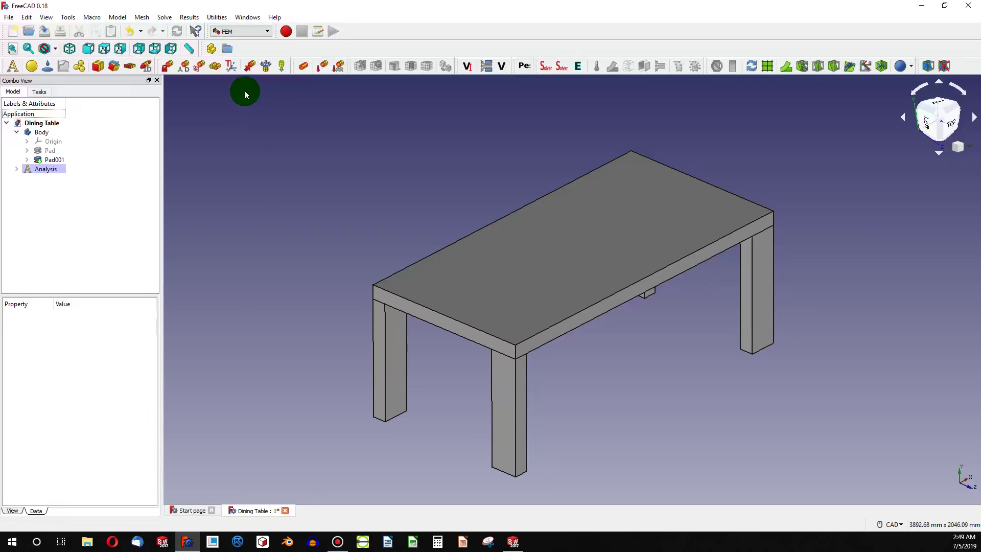
left_click(250, 67)
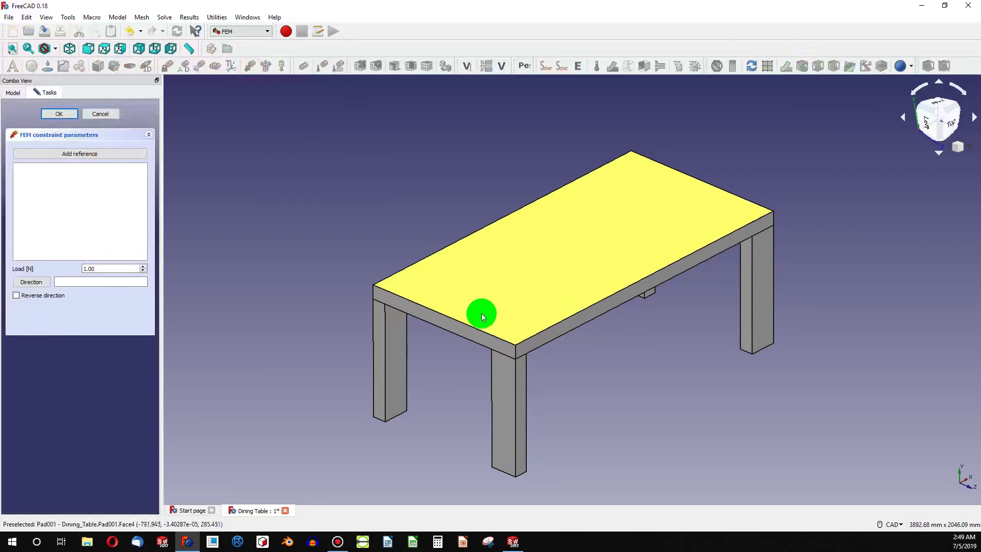
left_click(97, 113)
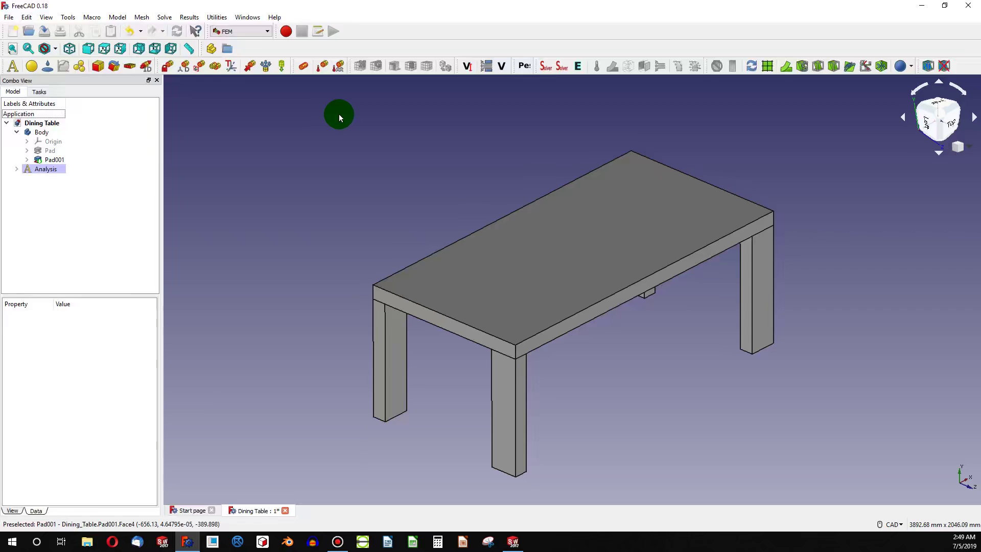
Step: Apply a Fixed constraint to the bottom faces of all four table legs
left_click(166, 66)
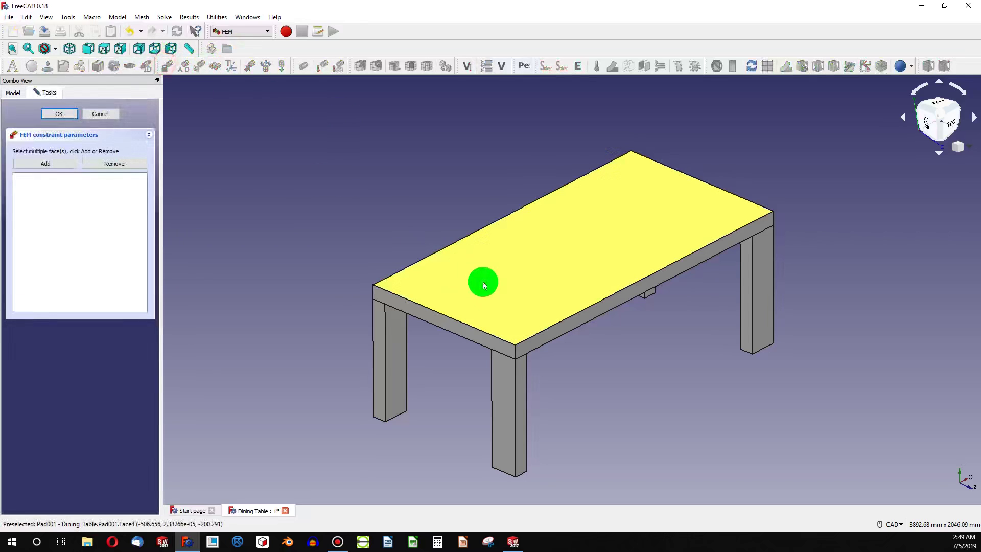
middle_click_drag(576, 360, 503, 108)
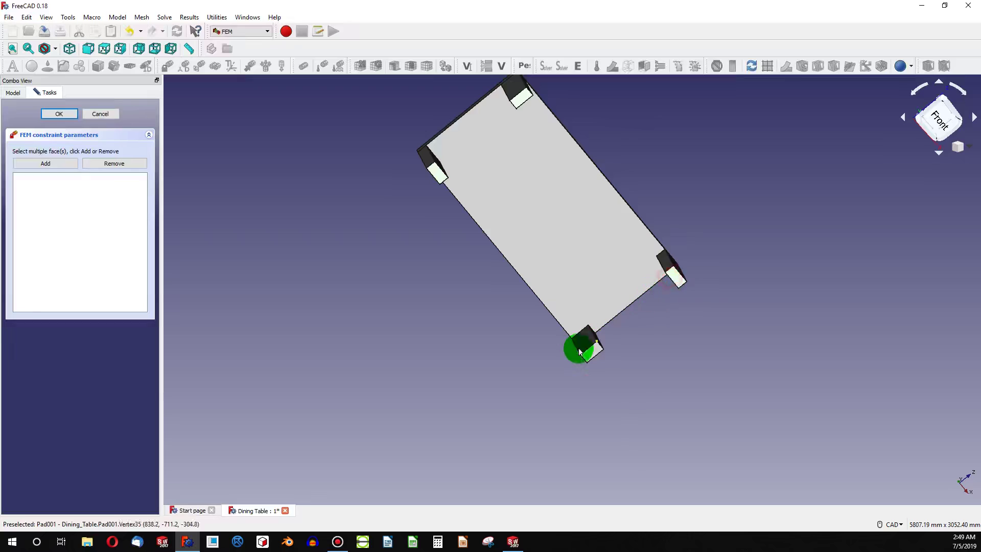
left_click(593, 359, "ctrl")
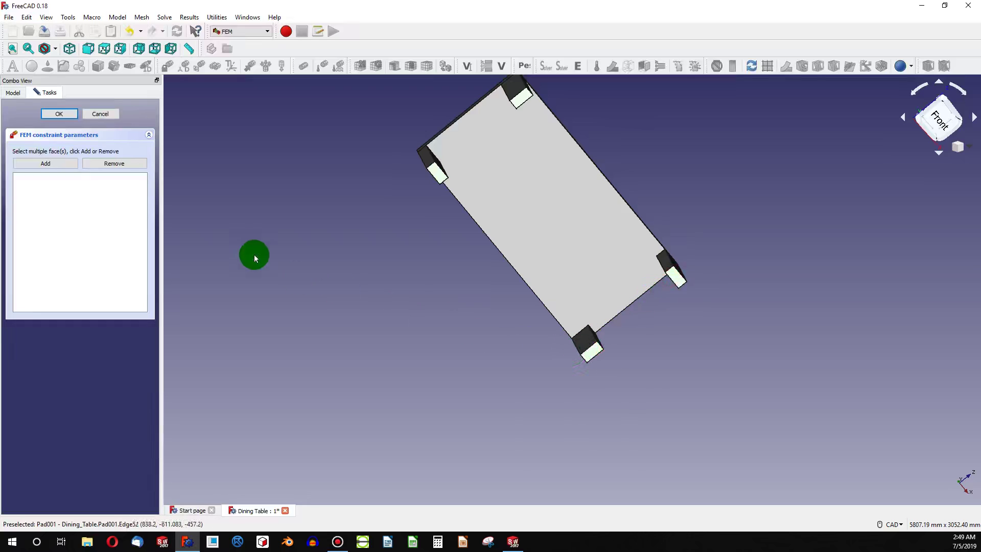
left_click(51, 164)
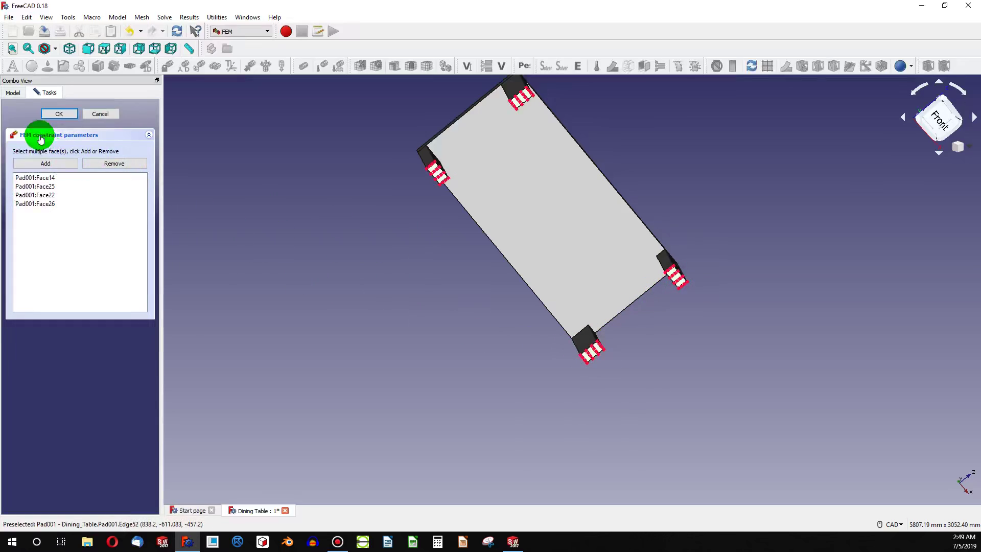
left_click(55, 113)
middle_click_drag(615, 114, 581, 262)
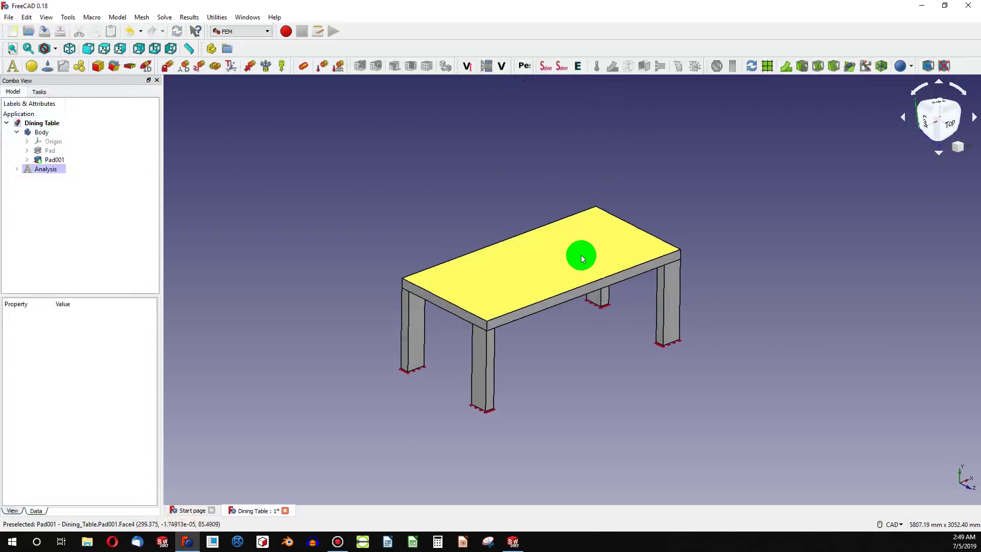
scroll(486, 317, "up", 3)
middle_click_drag(536, 372, 565, 348)
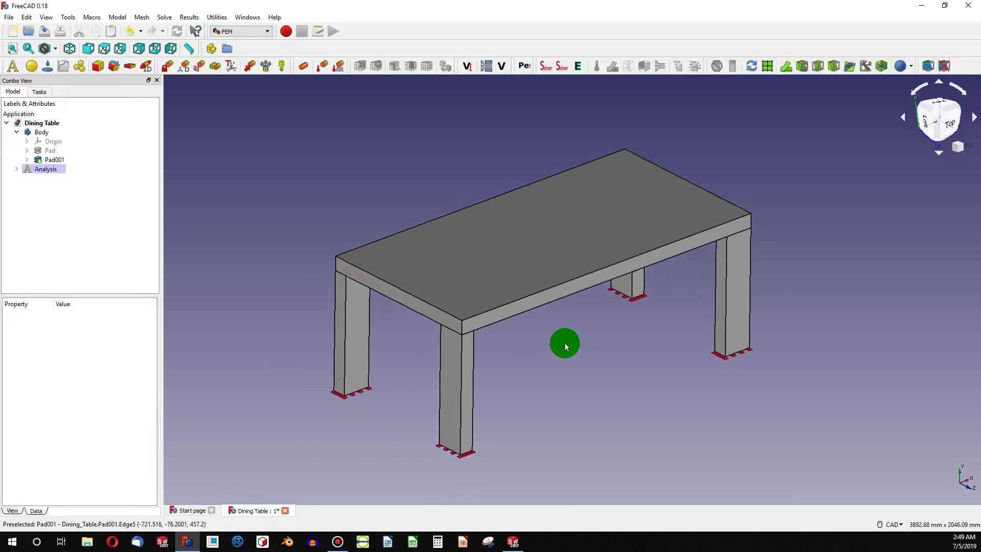
Step: Add a pressure constraint of 150 on the tabletop face, reversed to push downward
left_click(455, 276)
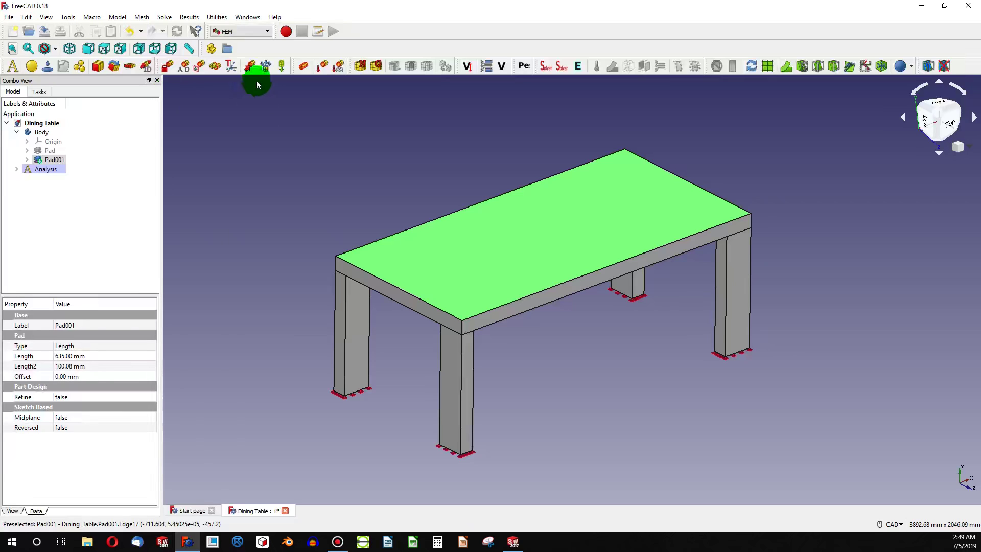
left_click(249, 67)
left_click(505, 249)
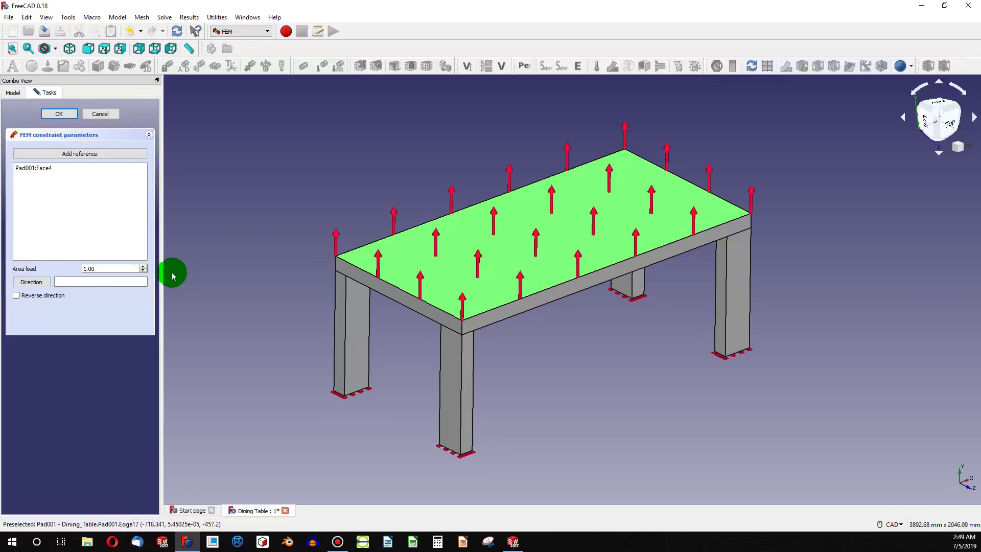
left_click(16, 295)
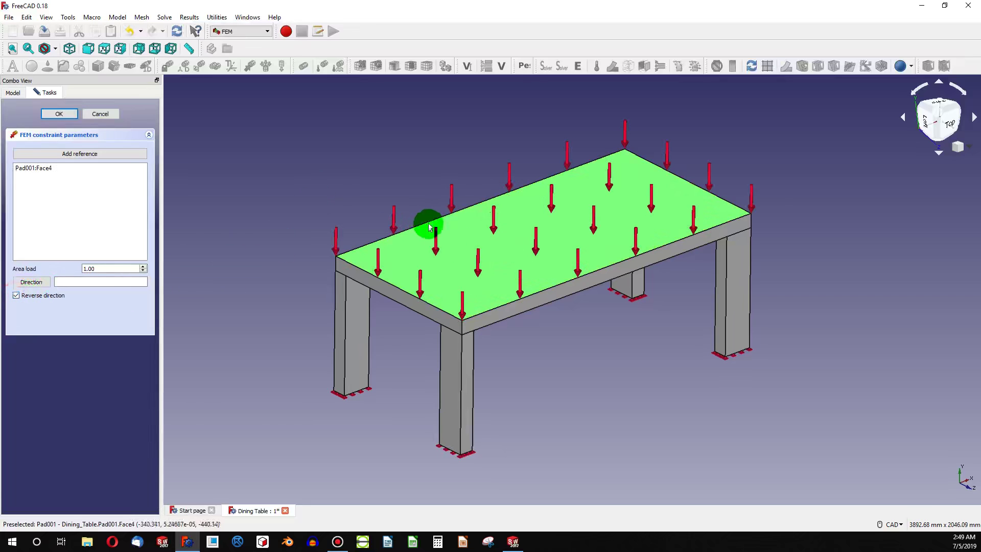
double_click(103, 268)
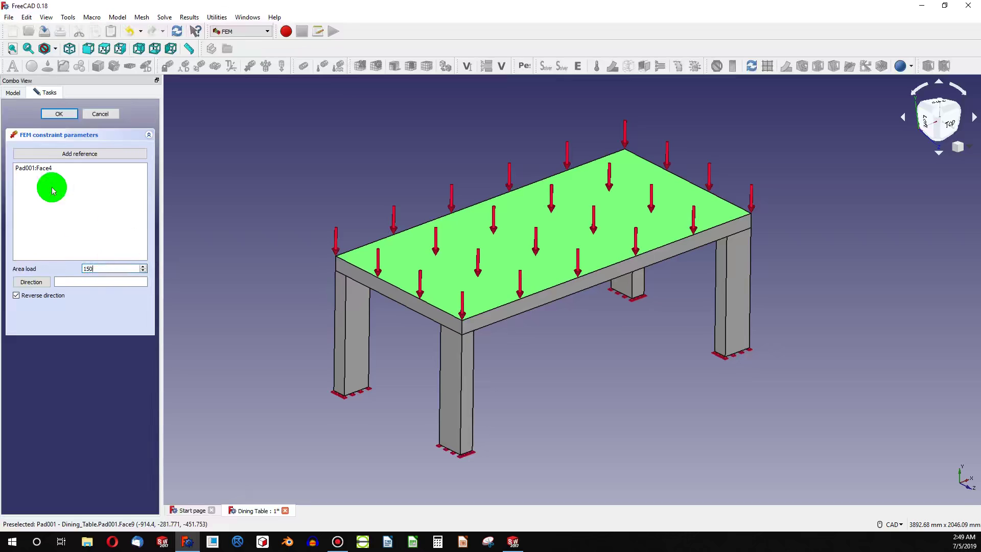
left_click(59, 118)
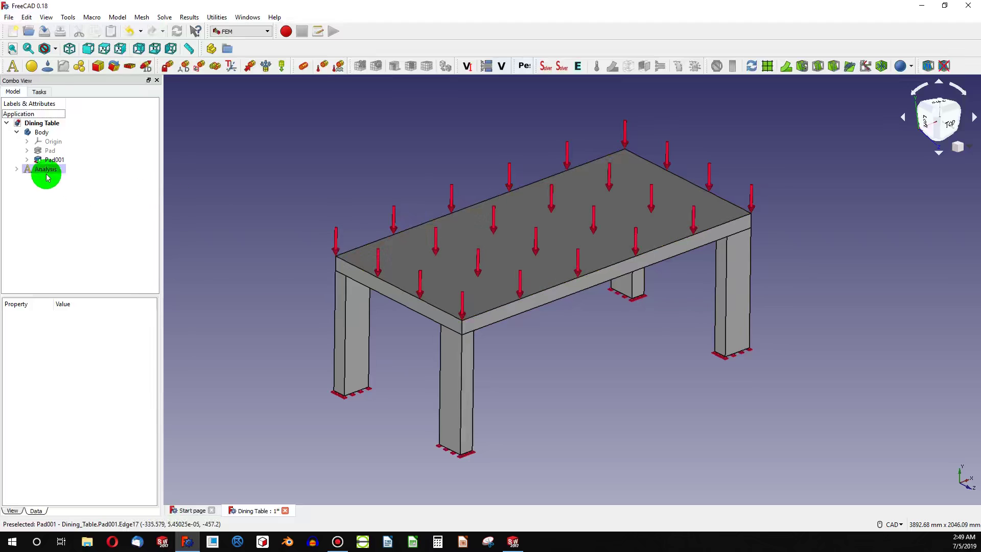
Step: Add a solid material using the Steel-C10 card (7800 kg/m^3, 210 GPa)
left_click(32, 65)
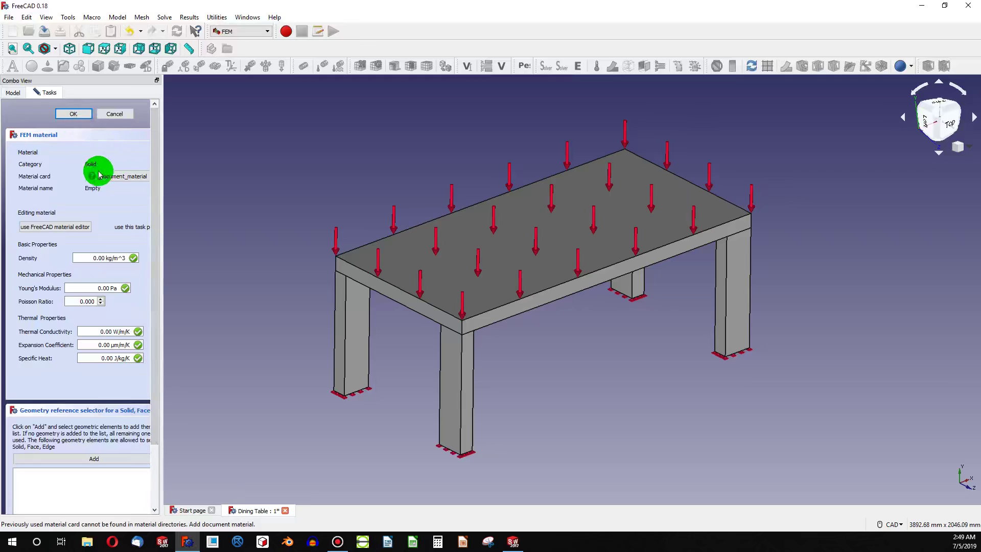
left_click(120, 176)
scroll(146, 207, "up", 10)
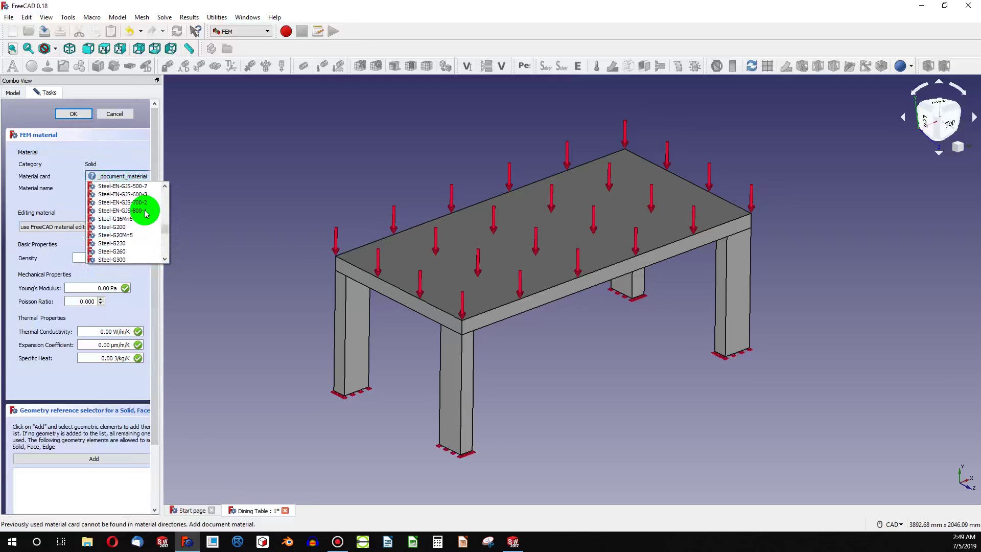
scroll(145, 215, "down", 5)
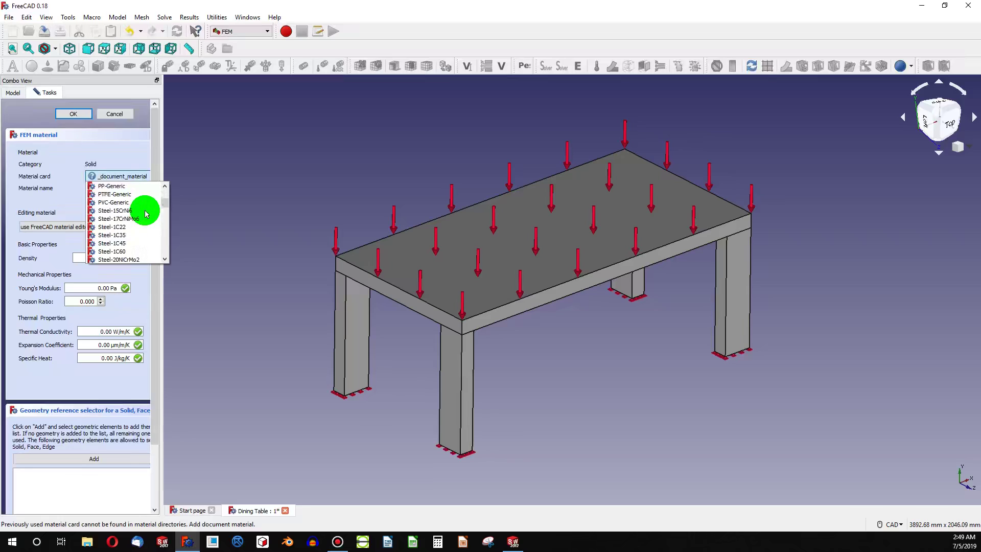
left_click(127, 202)
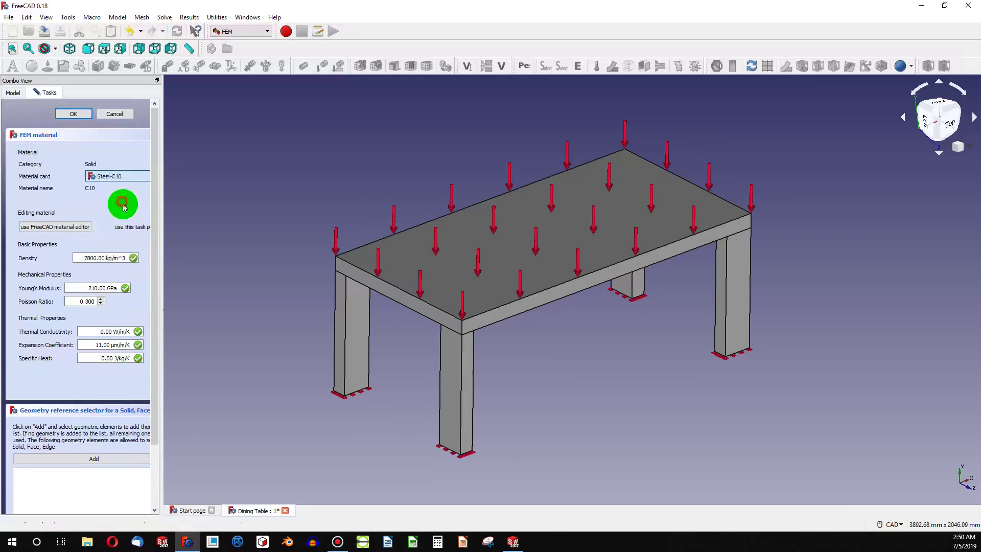
left_click(81, 114)
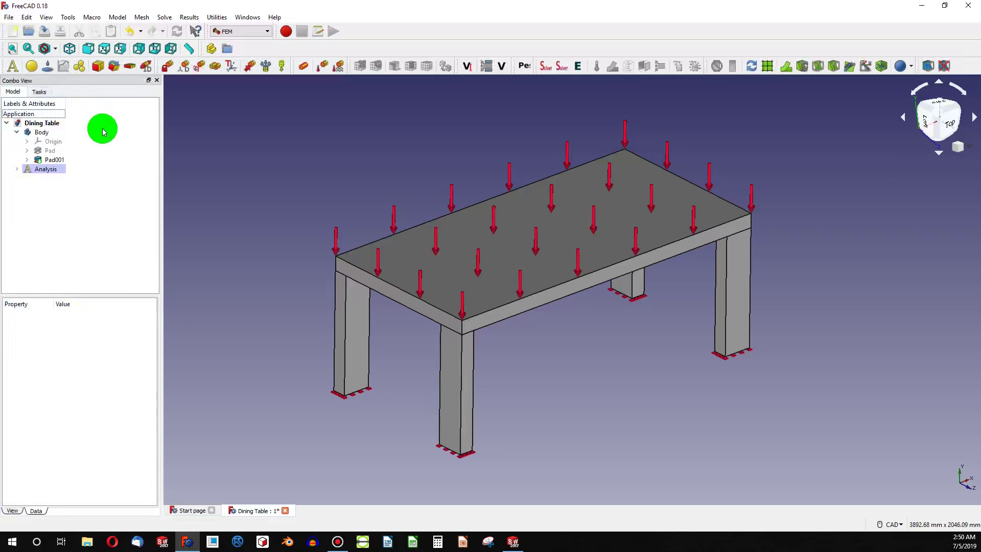
Step: Create a Gmsh mesh of the table Body with 50 mm maximum element size
left_click(40, 134)
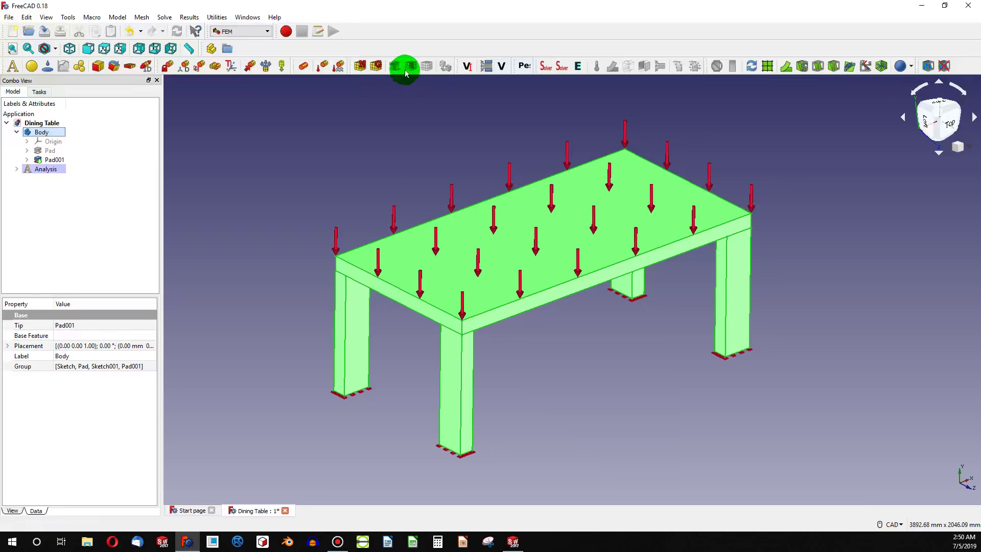
left_click(376, 68)
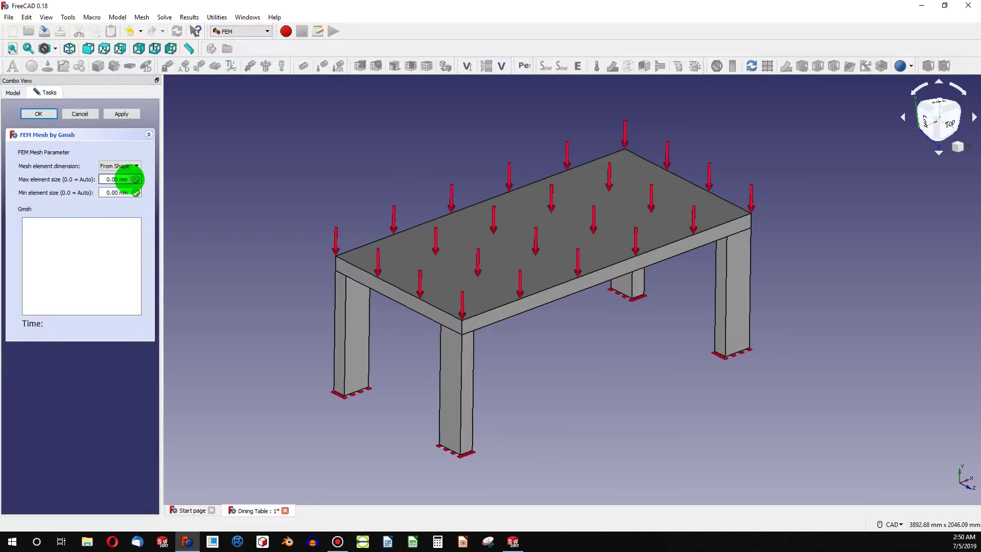
double_click(128, 179)
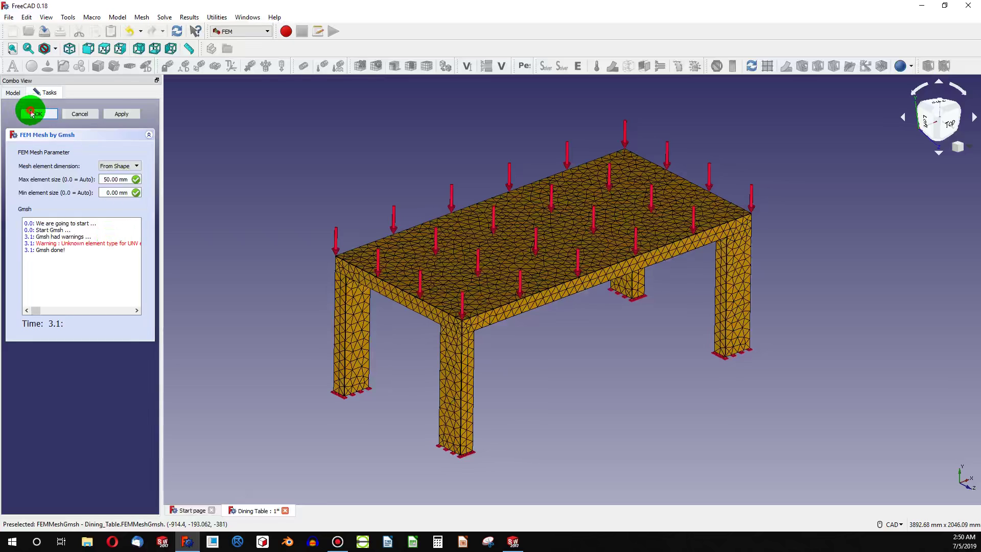
left_click(30, 113)
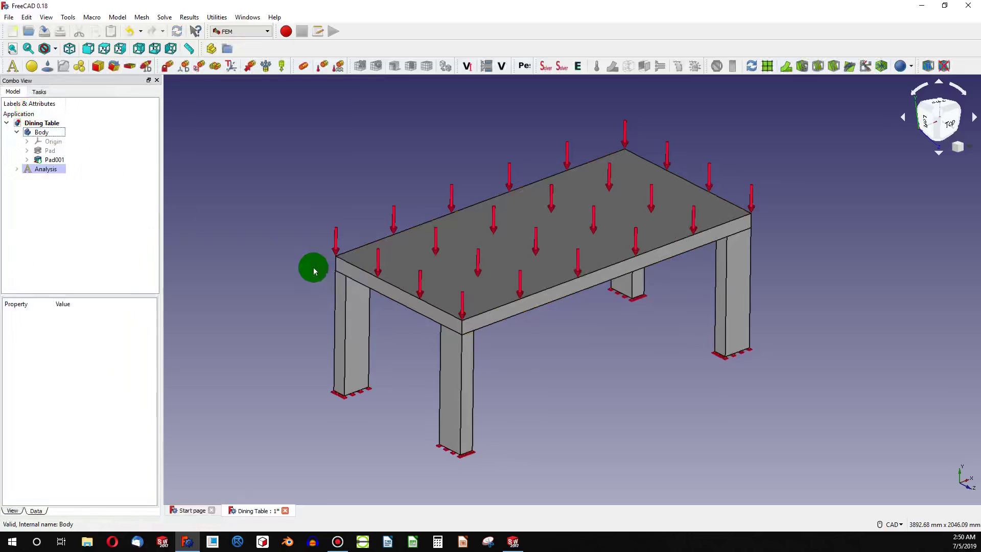
left_click(50, 173)
Step: Display the generated FEMMeshGmsh mesh on the table in the view
left_click(17, 170)
left_click(66, 214)
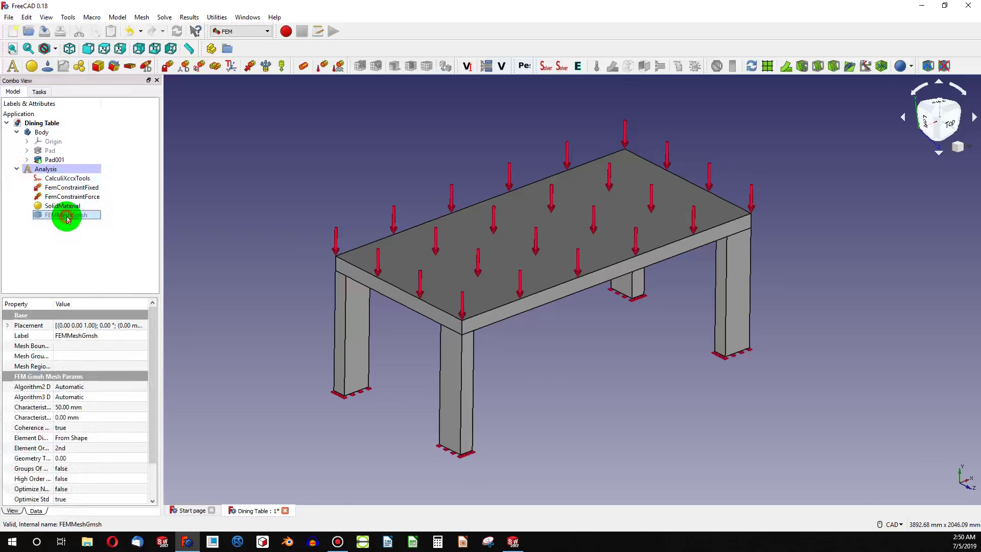
key("space")
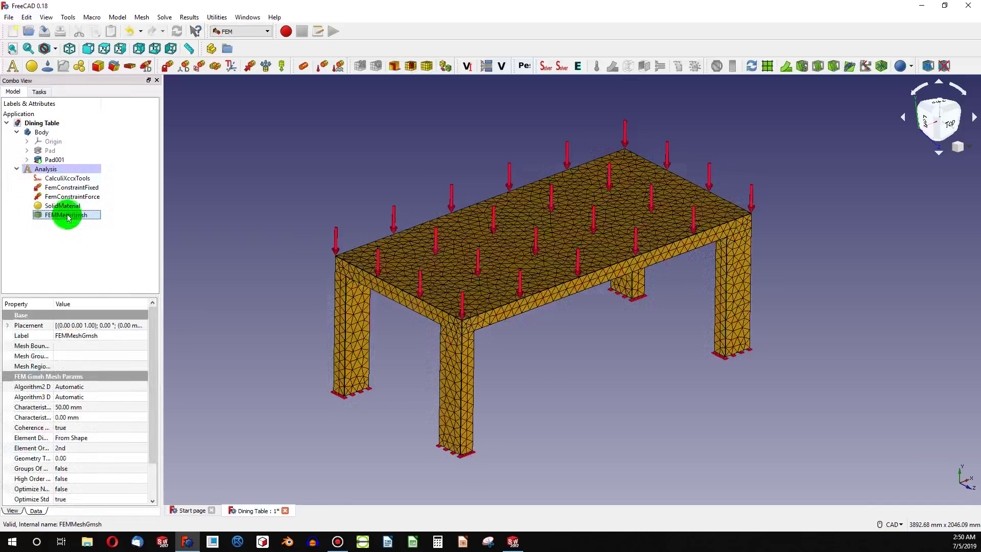
left_click(43, 133)
left_click(326, 236)
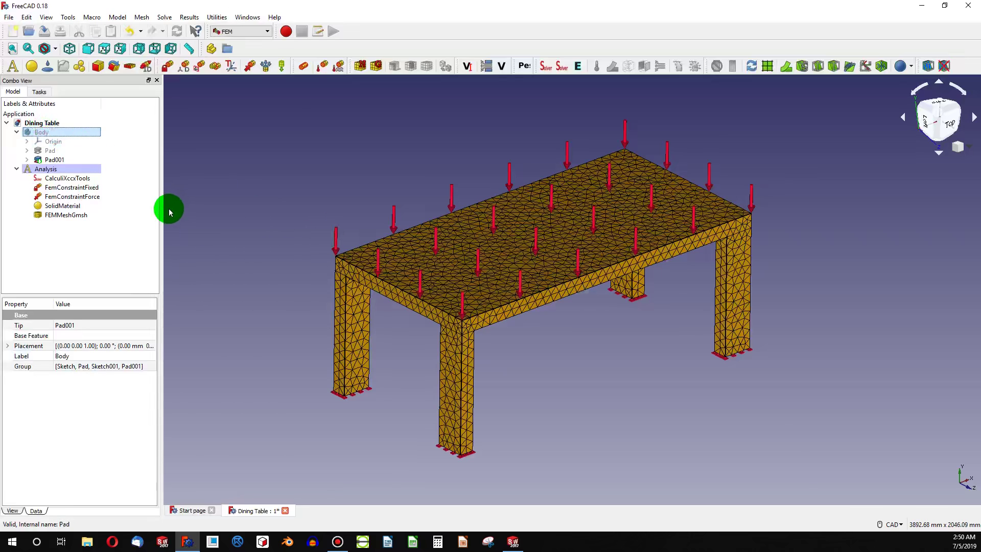
Step: Write the CalculiX input file and run the static solve
double_click(67, 179)
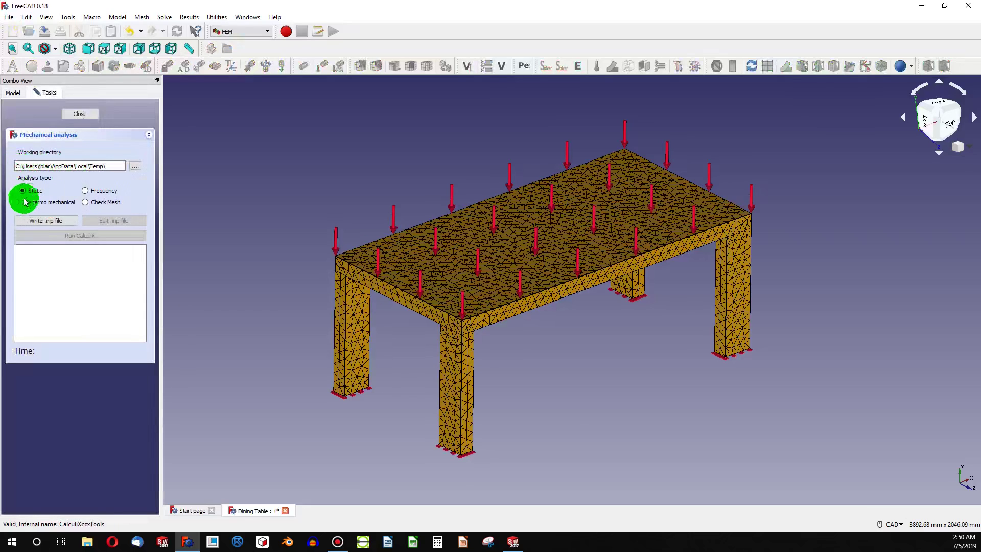
left_click(46, 221)
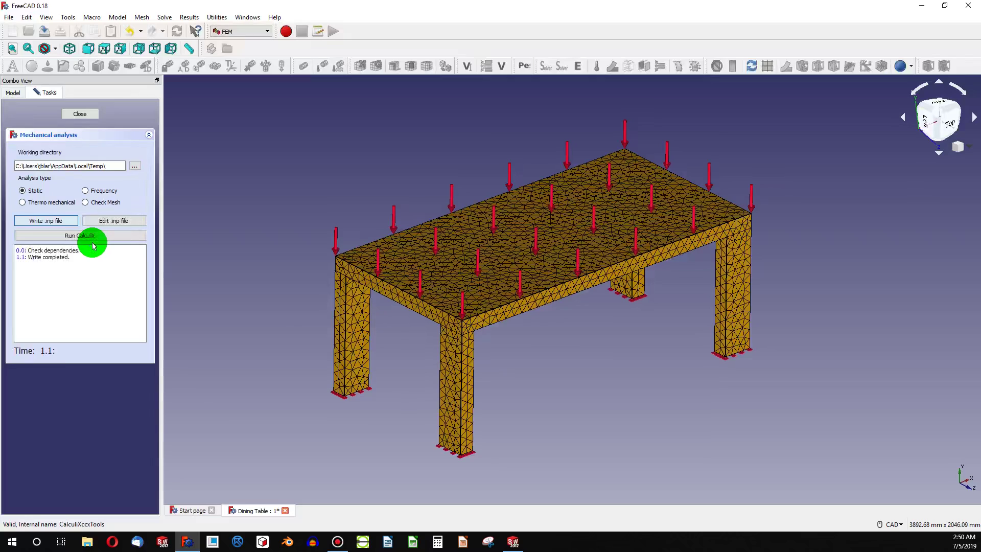
left_click(93, 241)
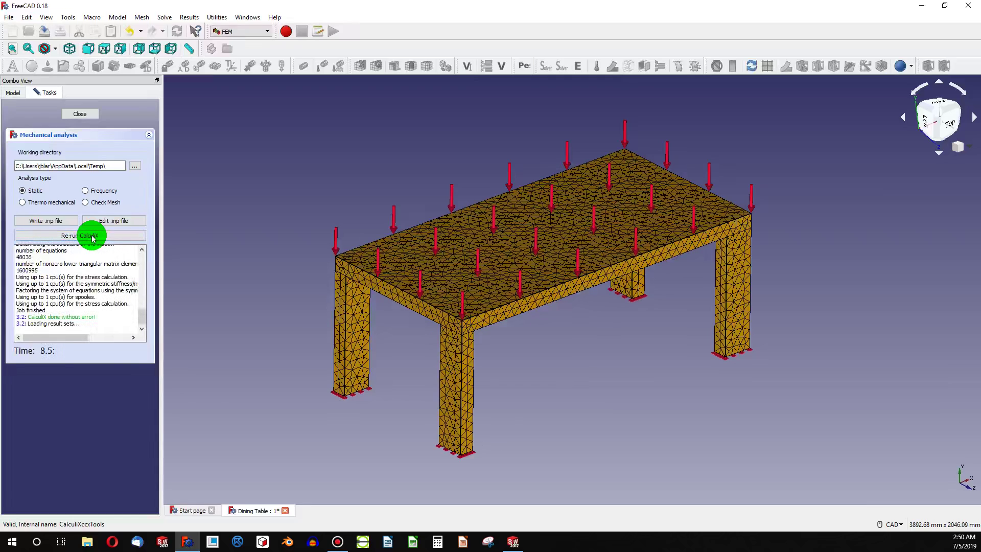
Step: Open CalculiX_static_results and color the table mesh by von Mises stress
left_click(77, 118)
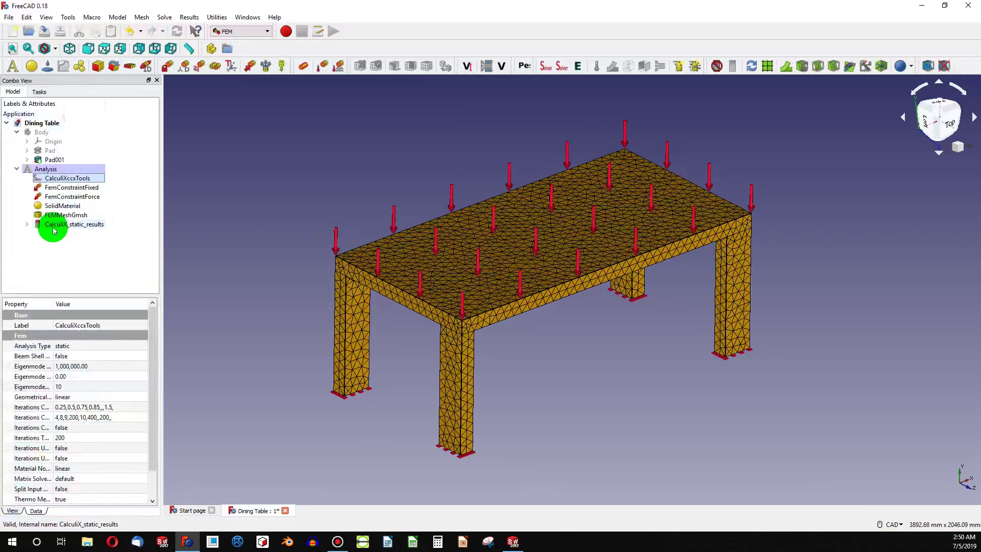
double_click(76, 224)
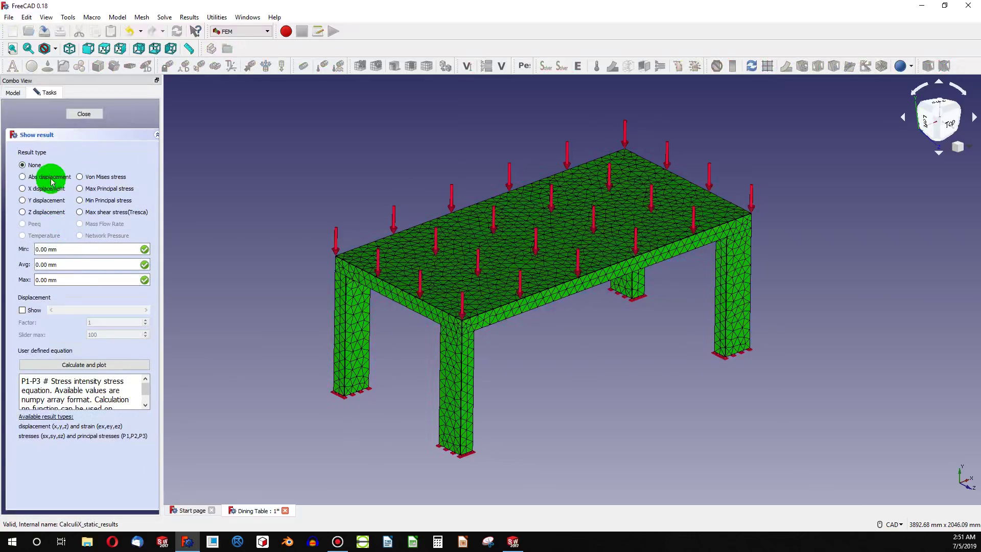
left_click(81, 177)
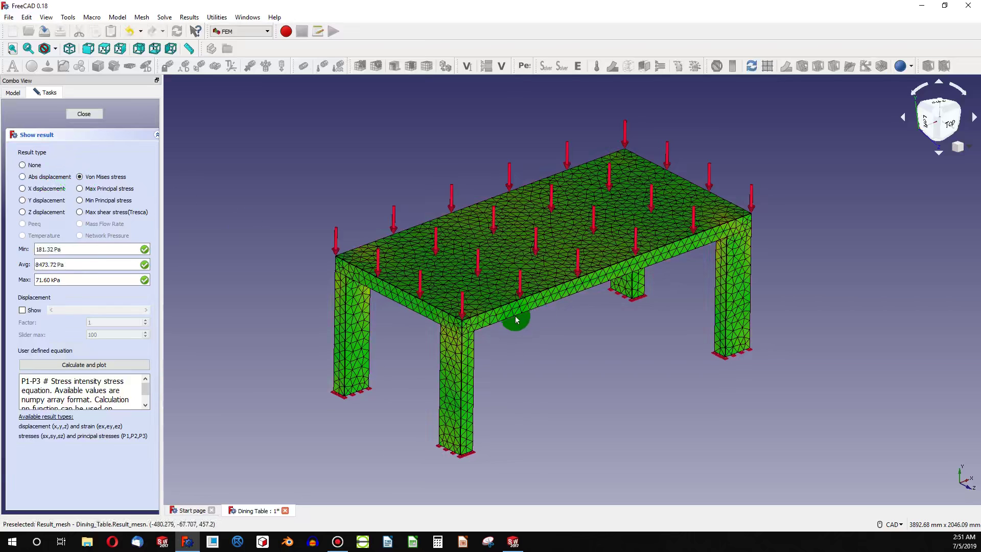
scroll(464, 343, "down", 3)
scroll(464, 343, "up", 4)
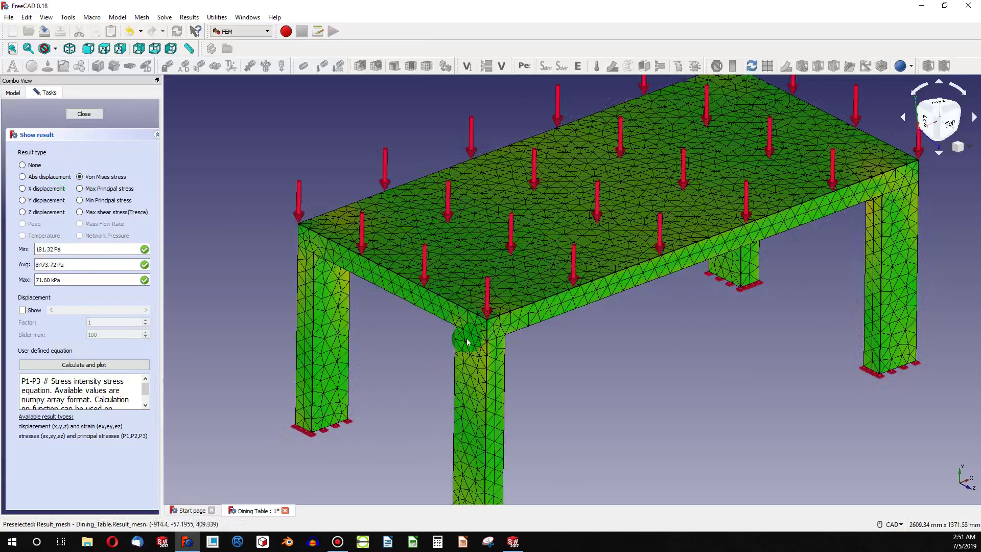
scroll(490, 374, "up", 3)
scroll(487, 363, "down", 4)
scroll(487, 362, "up", 5)
scroll(488, 338, "down", 3)
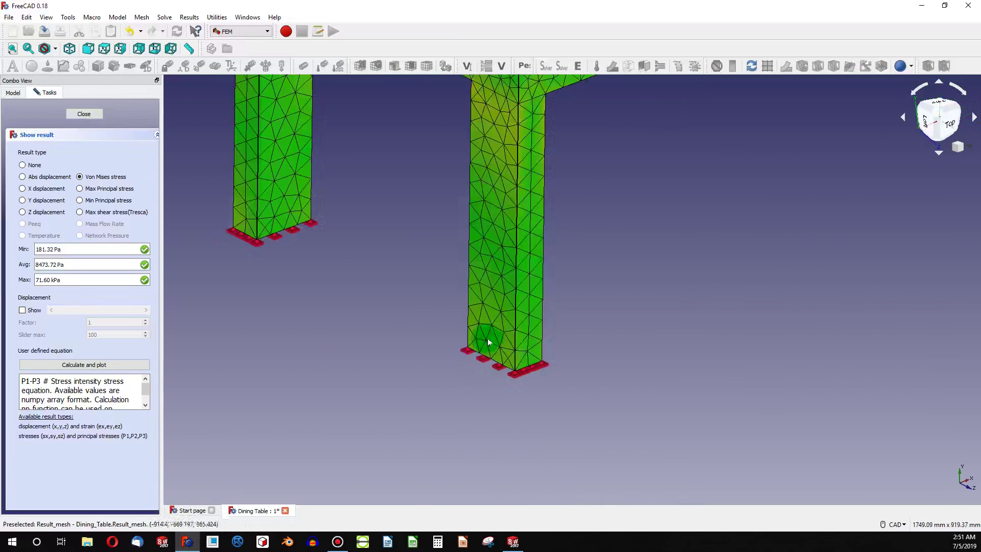
scroll(450, 286, "down", 4)
scroll(461, 261, "up", 5)
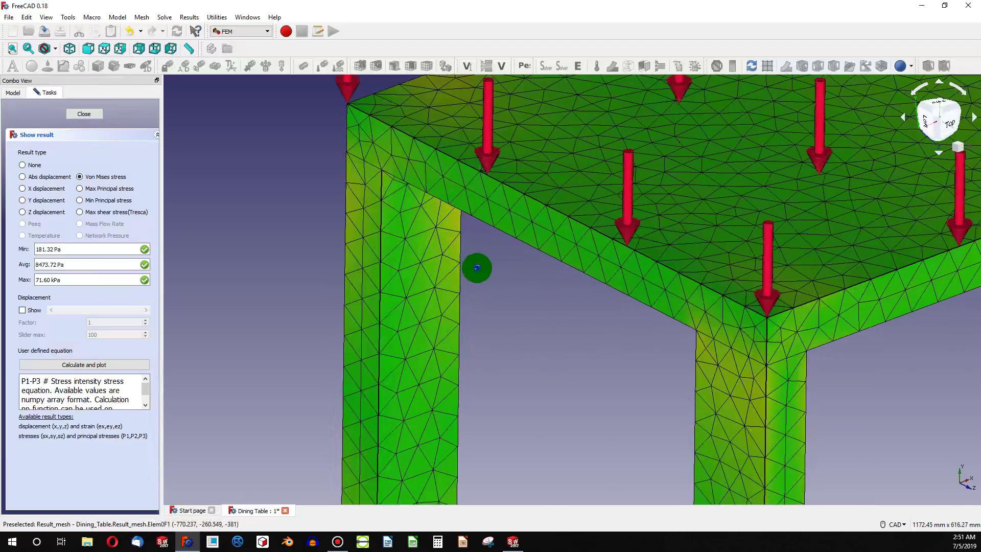
scroll(477, 267, "down", 6)
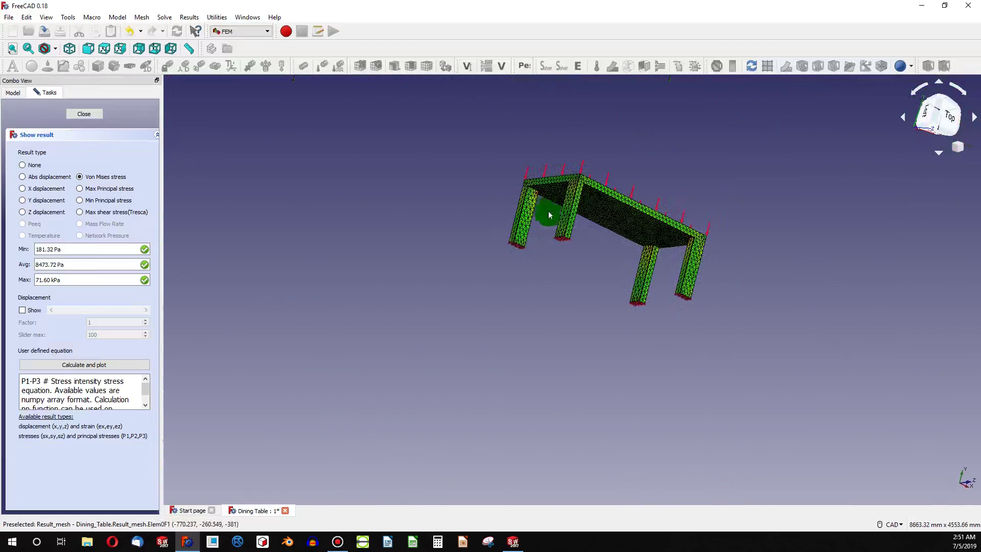
scroll(544, 204, "up", 6)
scroll(460, 225, "up", 3)
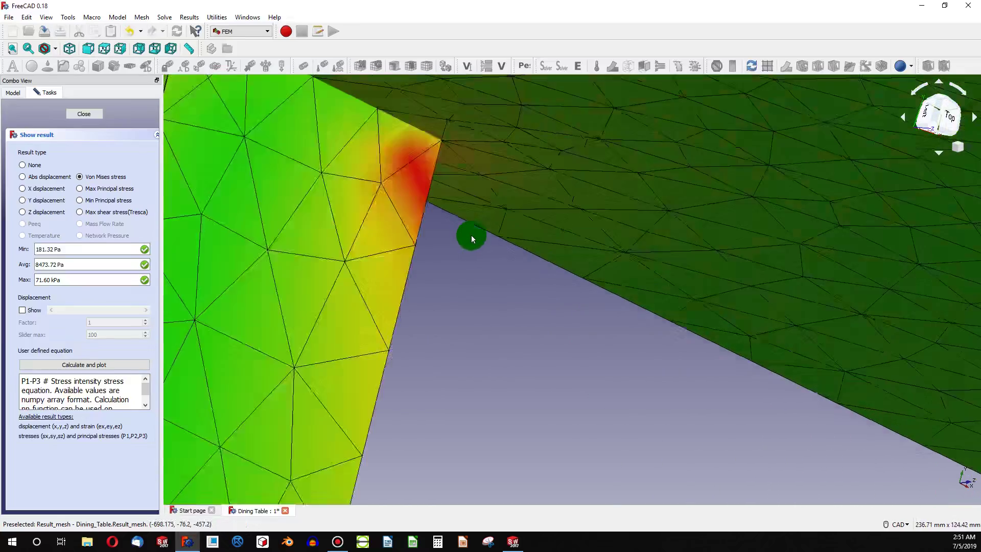
scroll(475, 255, "down", 6)
Step: Inspect the stressed table from the side and read the 71.60 kPa maximum
middle_click_drag(482, 274, 654, 301)
scroll(557, 299, "up", 4)
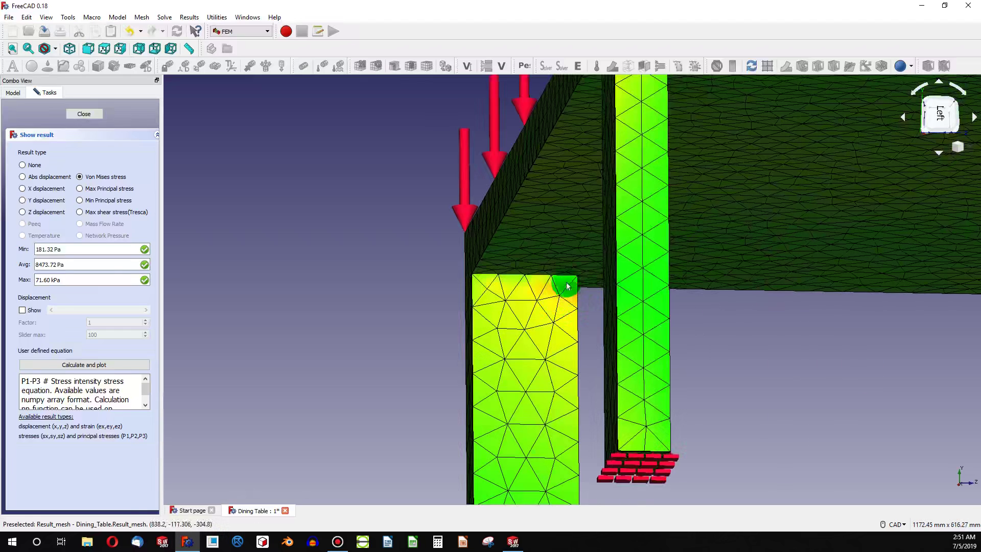
scroll(547, 296, "down", 3)
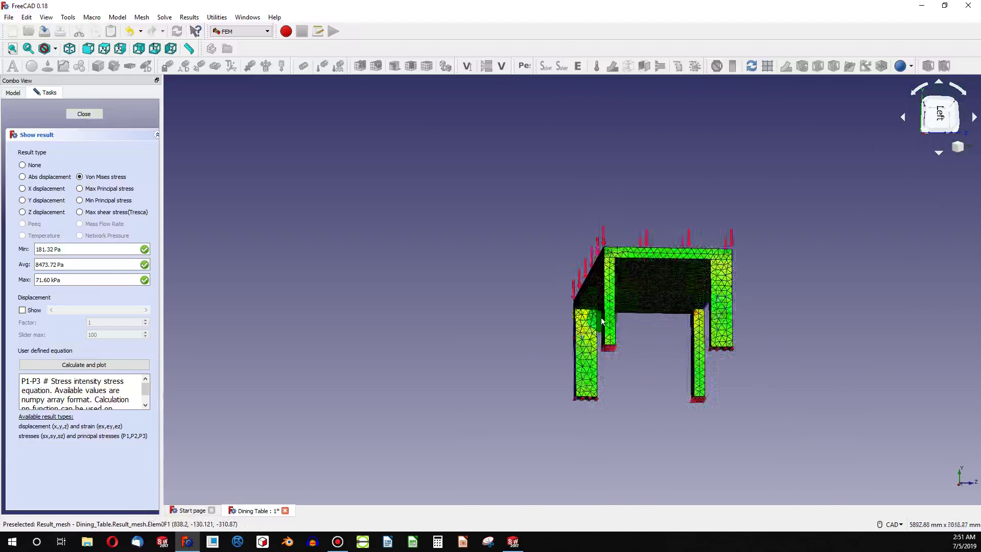
middle_click_drag(637, 282, 561, 229)
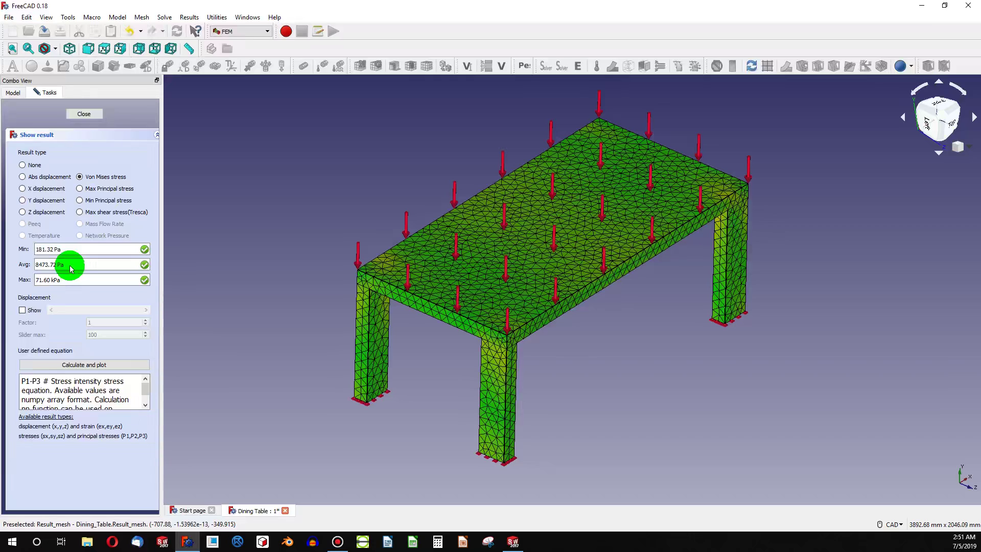
left_click_drag(65, 280, 22, 280)
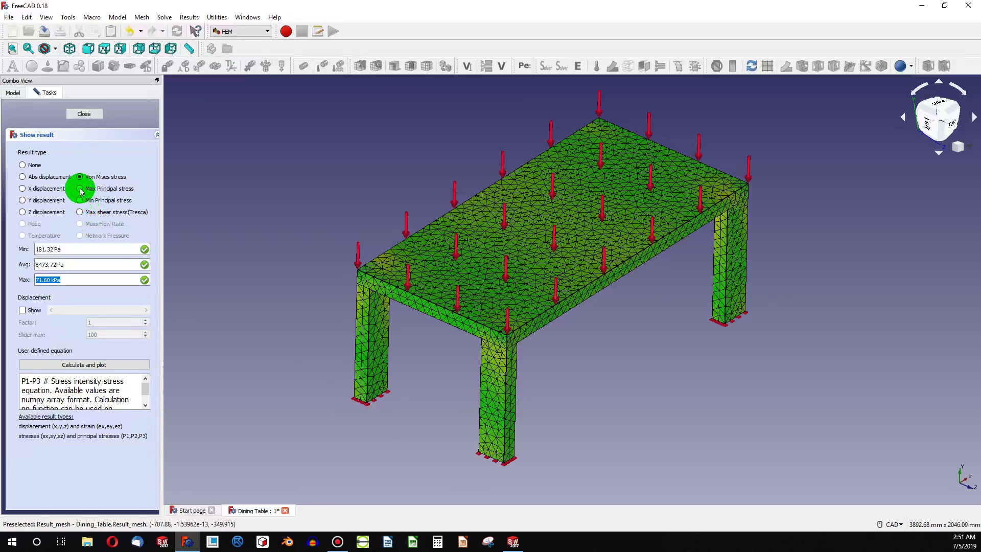
Step: Show Abs displacement with deformed shape, slider max 99999, scaled fully to exaggerate the sag
left_click(22, 176)
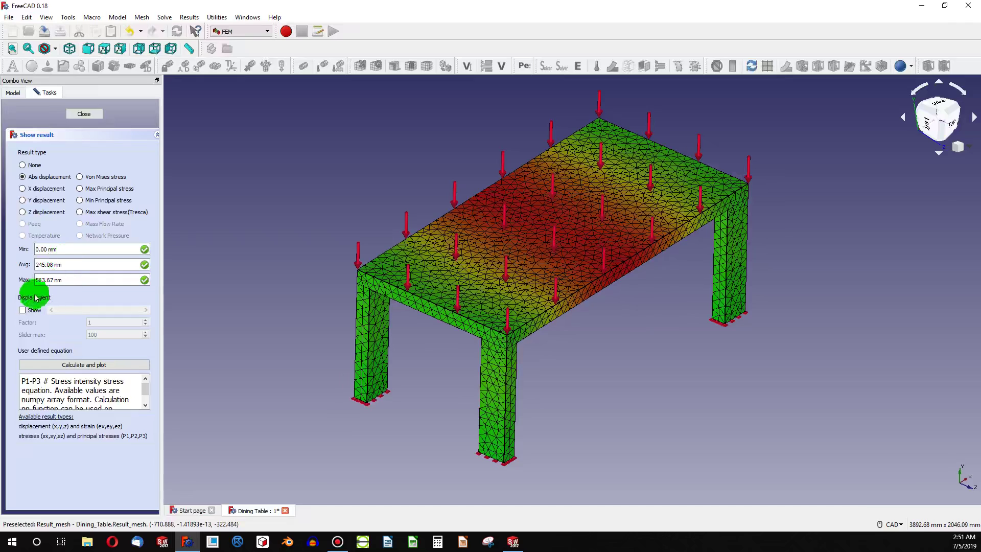
left_click(22, 310)
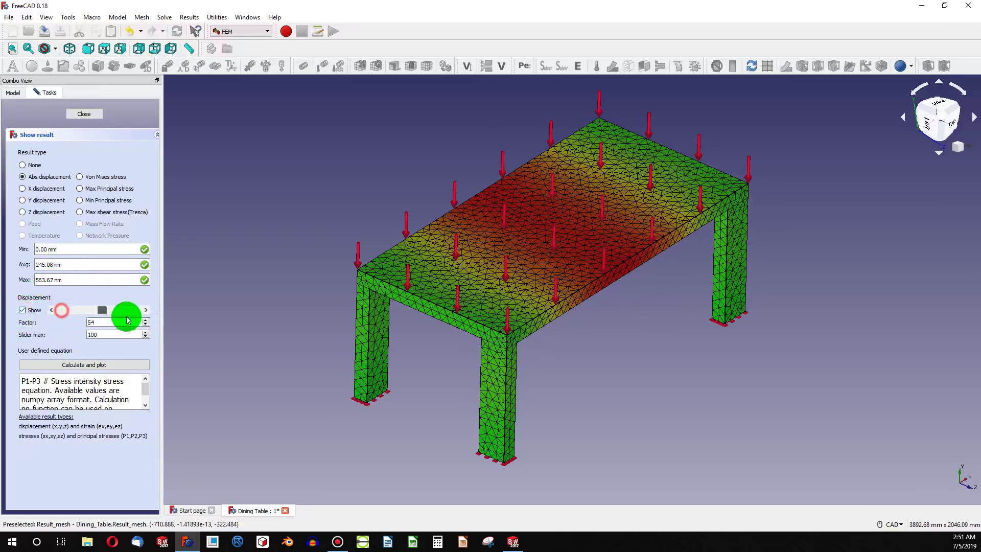
left_click_drag(88, 321, 24, 321)
double_click(118, 322)
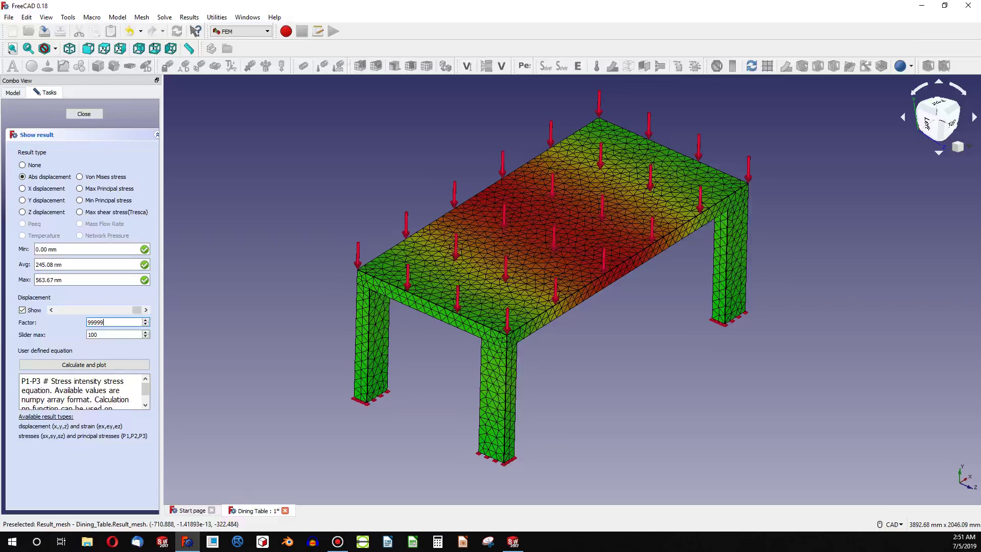
double_click(105, 336)
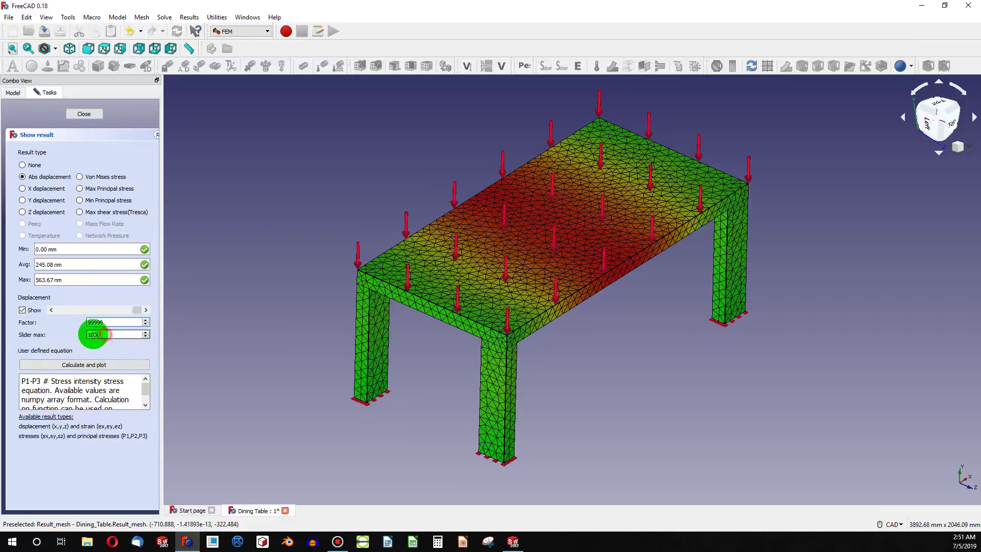
left_click_drag(134, 309, 52, 312)
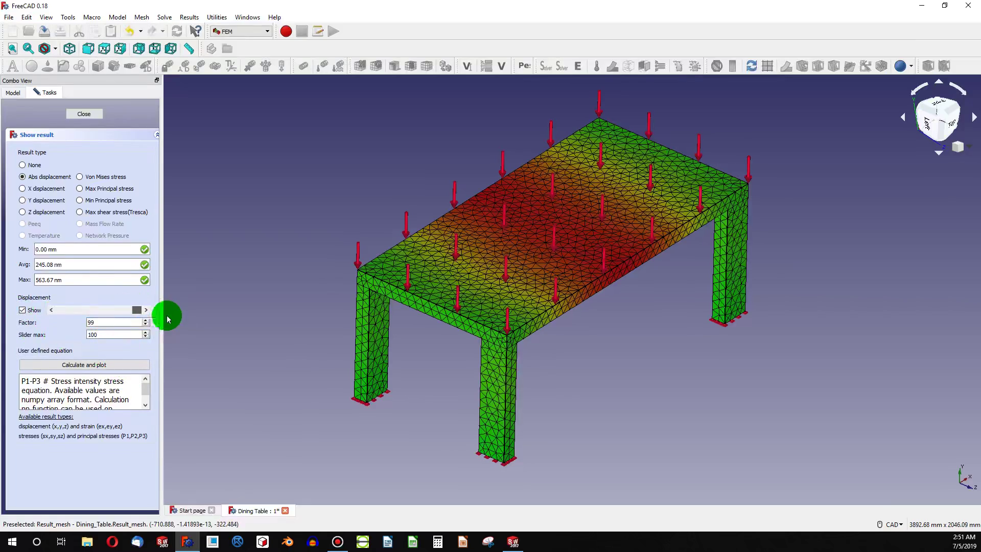
left_click_drag(174, 319, 7, 330)
left_click_drag(109, 334, 21, 335)
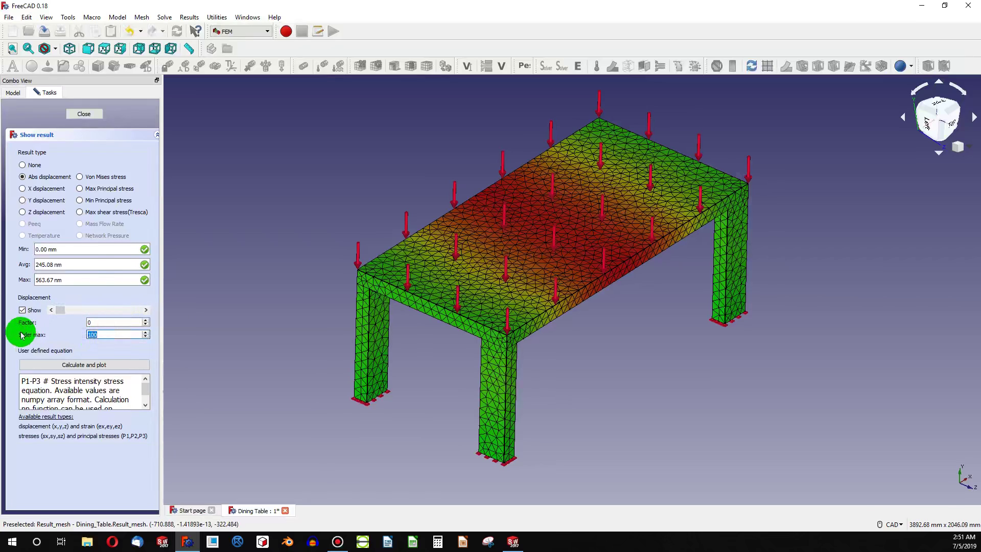
type("99999")
left_click_drag(60, 309, 180, 356)
Step: In SolidWorks, open the dining table file as Imported1 and accept Import Diagnostics
left_click(513, 541)
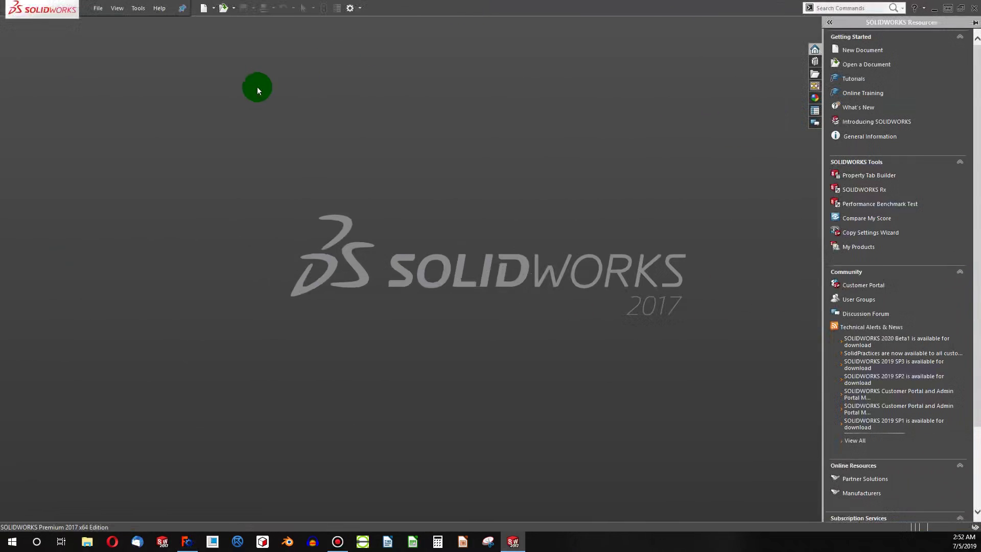
left_click(185, 16)
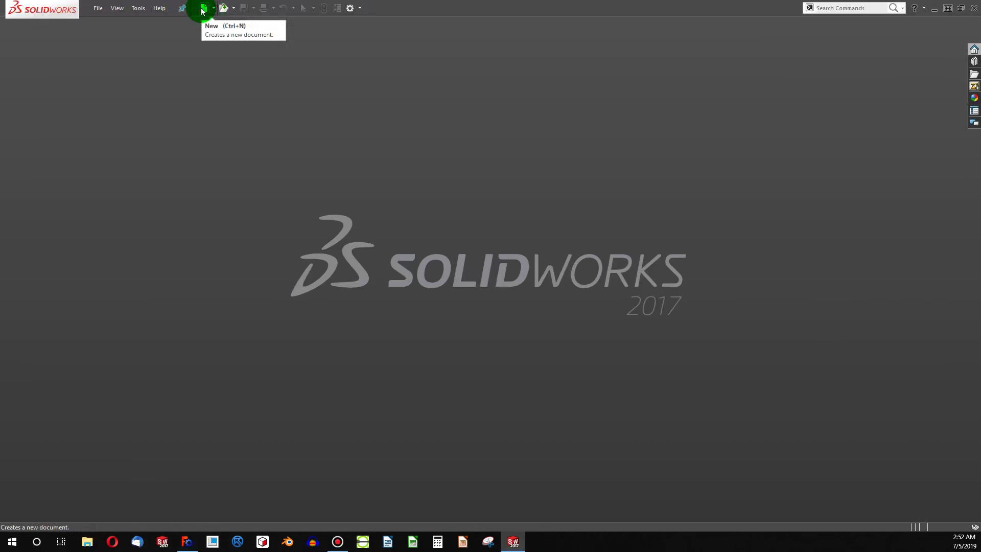
left_click(235, 11)
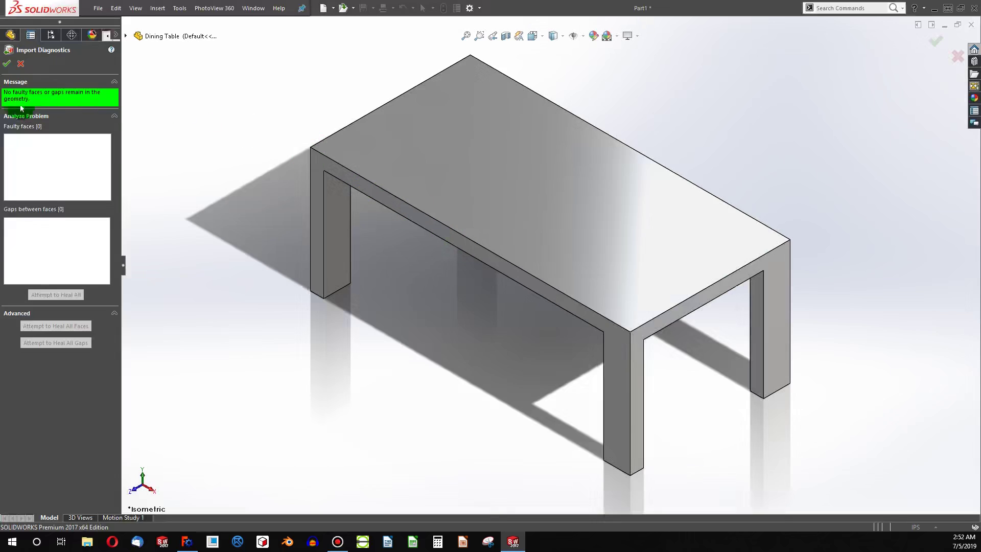
left_click(7, 64)
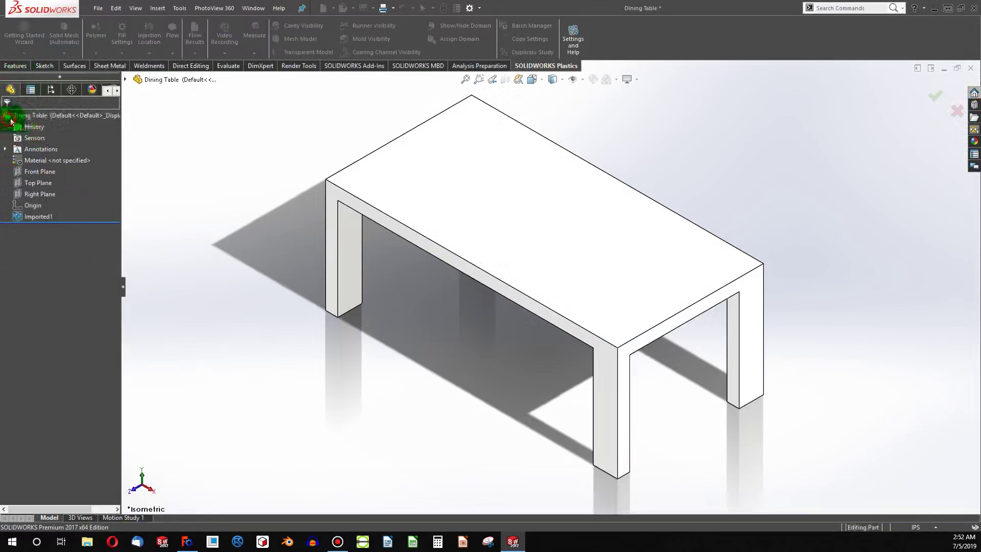
Step: Apply the Custom Materials > Metal > FreeCAD C10 Properties material to the table
right_click(45, 160)
left_click(80, 172)
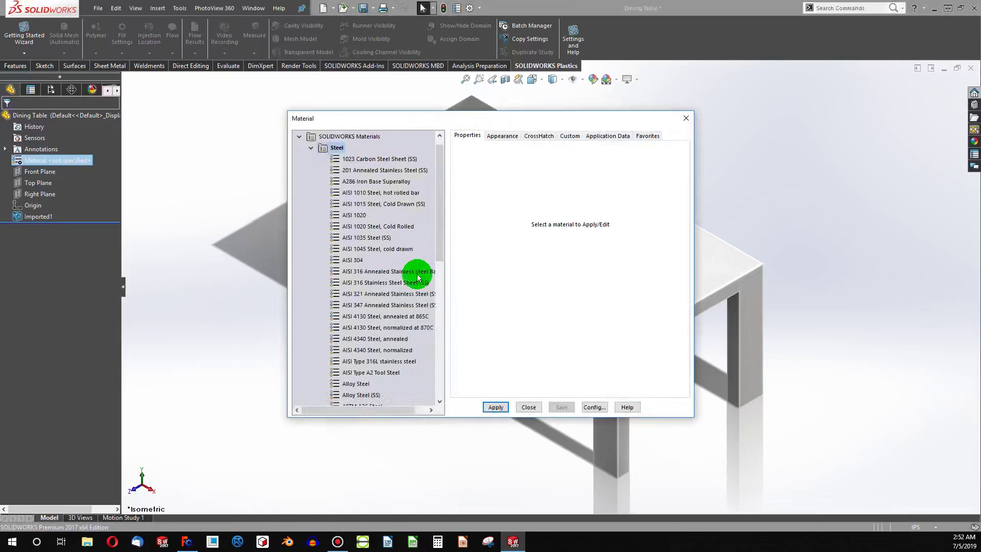
left_click_drag(442, 226, 428, 374)
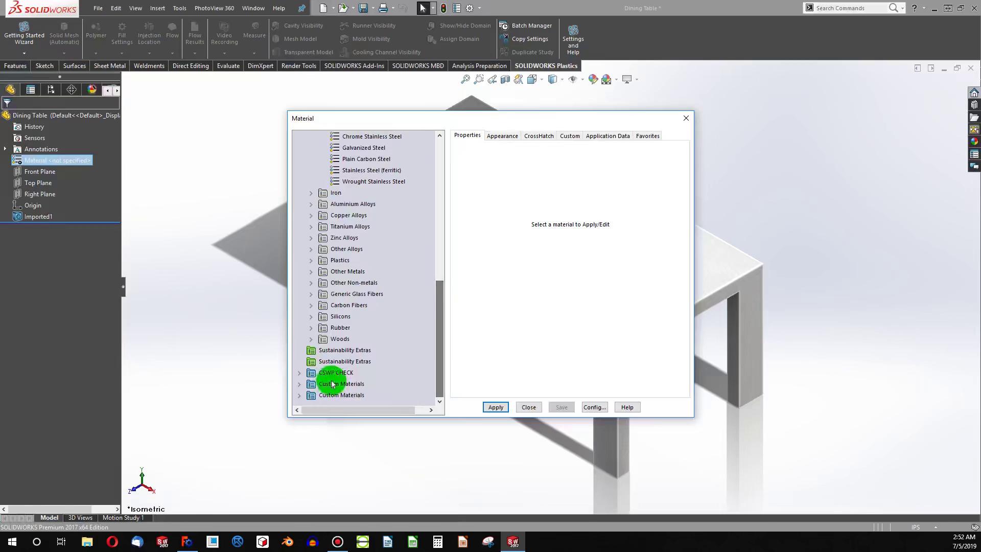
left_click(299, 384)
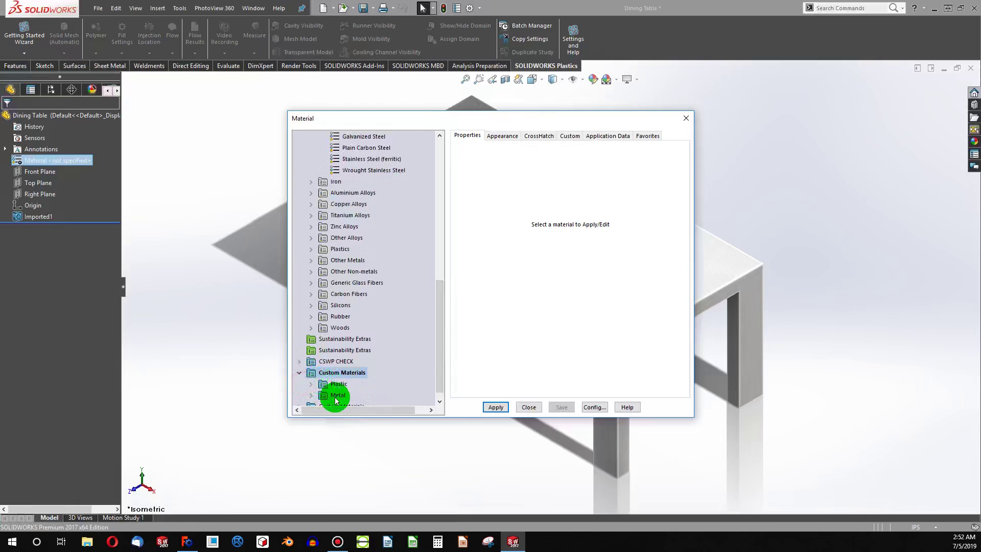
double_click(336, 400)
left_click(352, 395)
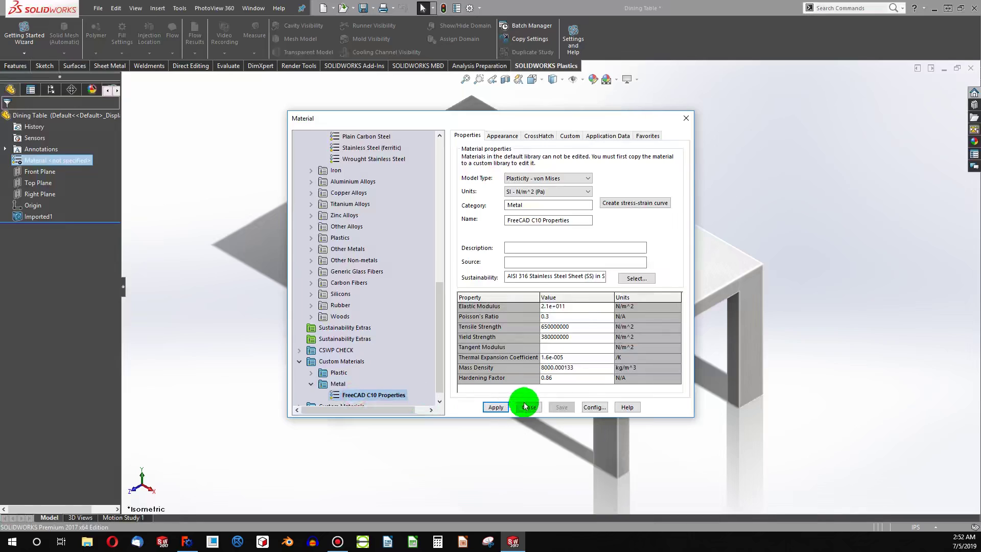
left_click(492, 408)
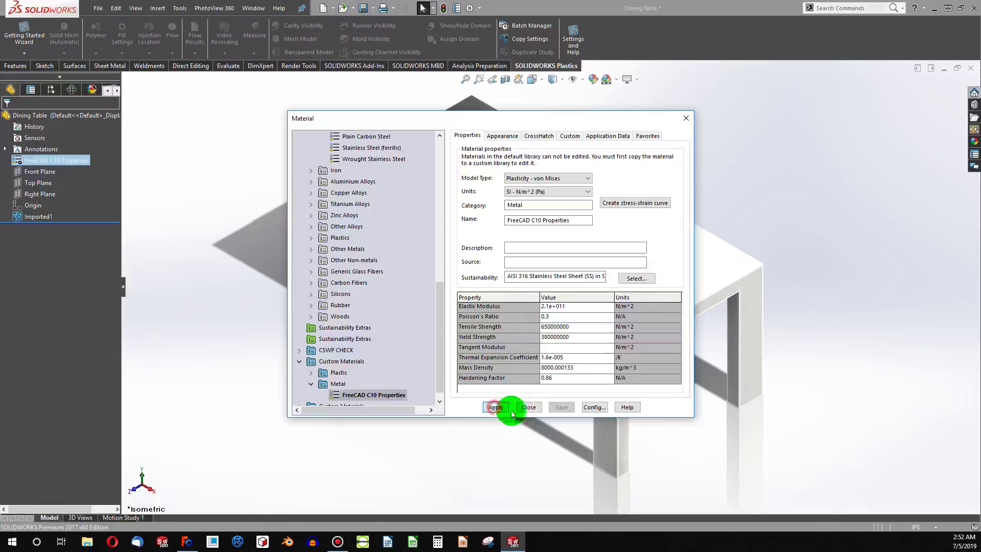
left_click(530, 408)
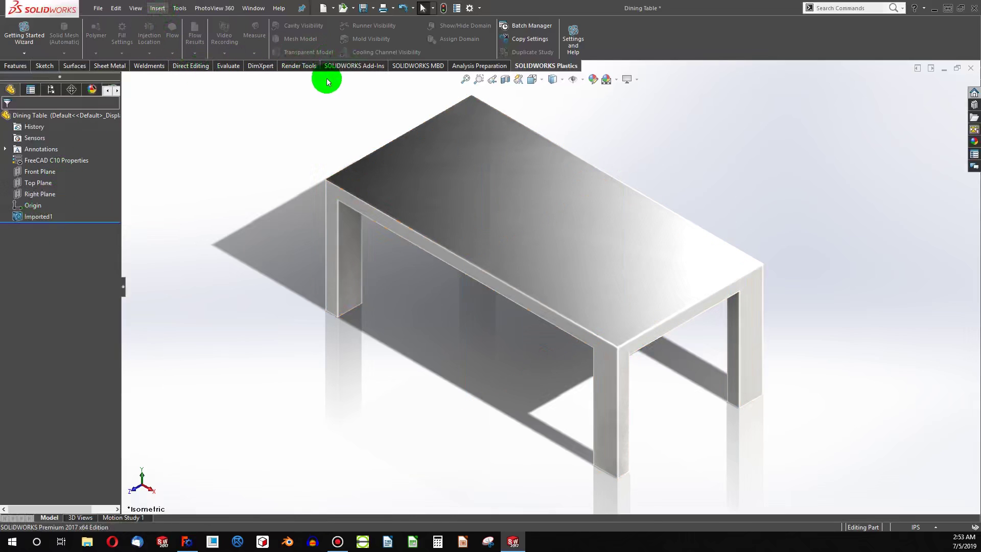
Step: Enable the Simulation add-in, start a new study, and return to FreeCAD
left_click(352, 65)
left_click(214, 45)
left_click(593, 66)
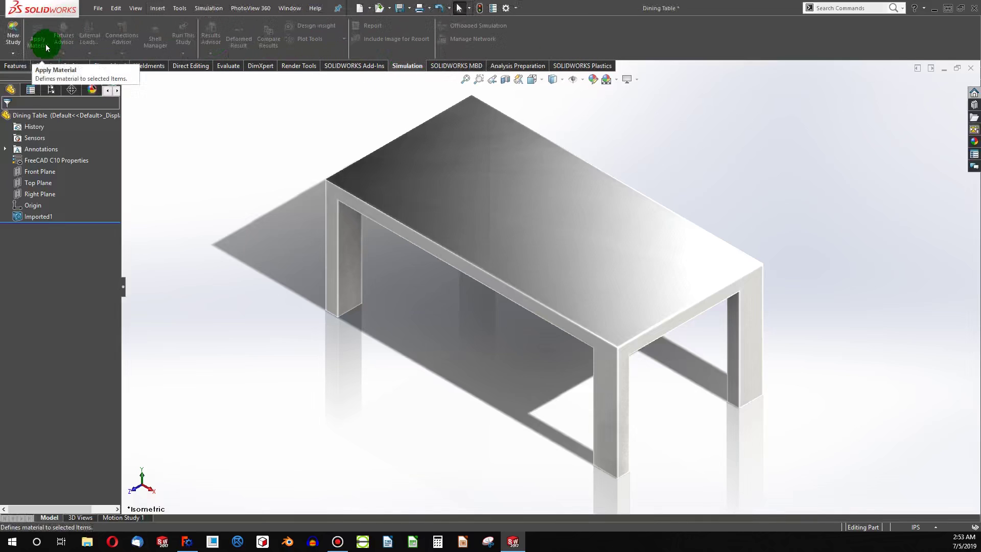
left_click(13, 38)
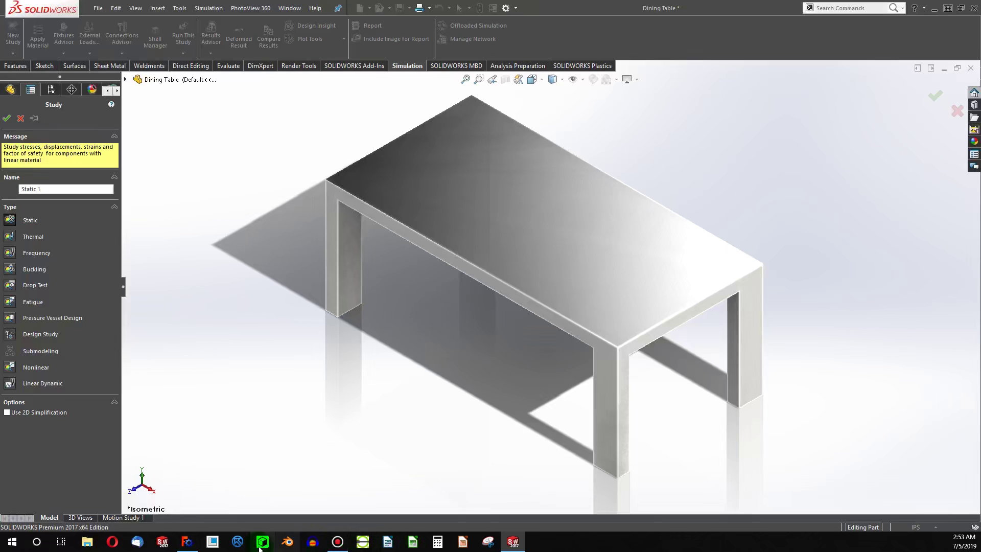
left_click(186, 542)
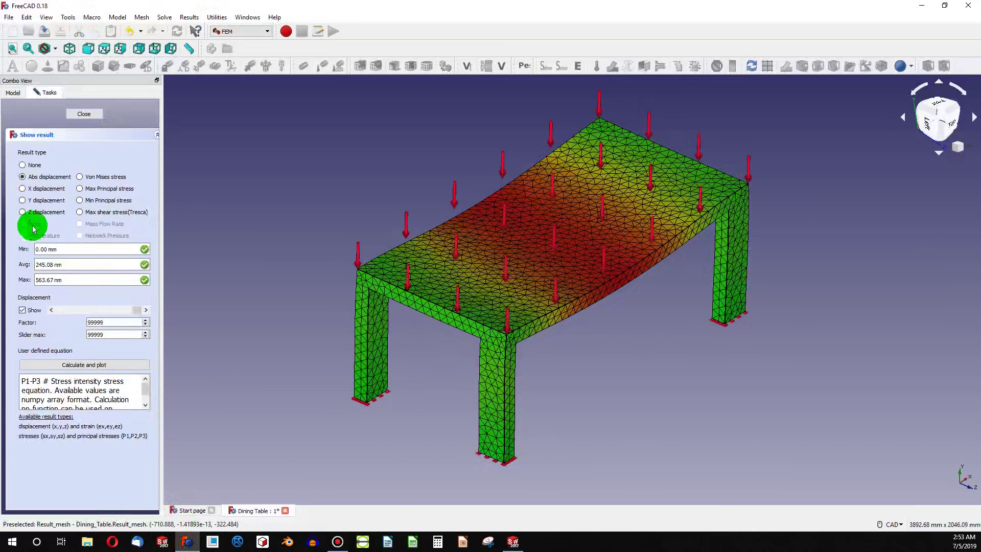
Step: Close FreeCAD's results panel and minimize FreeCAD to bring SolidWorks back
left_click(75, 115)
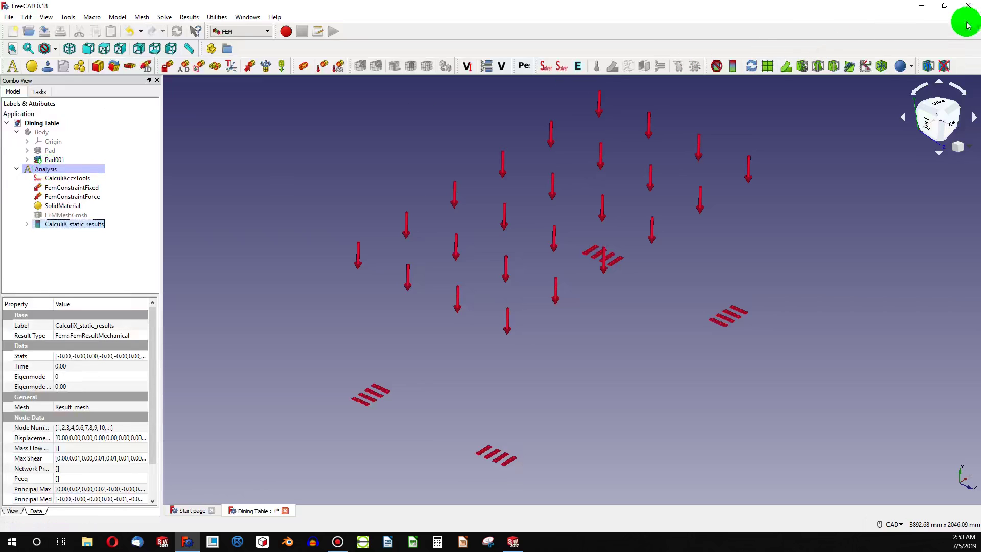
left_click(921, 6)
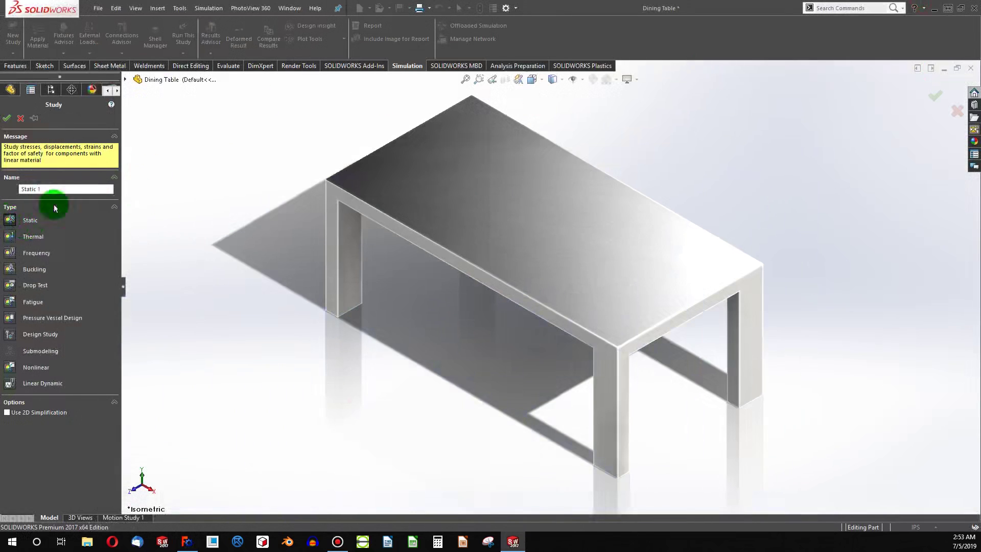
Step: Create Static 1 and add a Fixed Geometry fixture on all four leg bottom faces
left_click(7, 119)
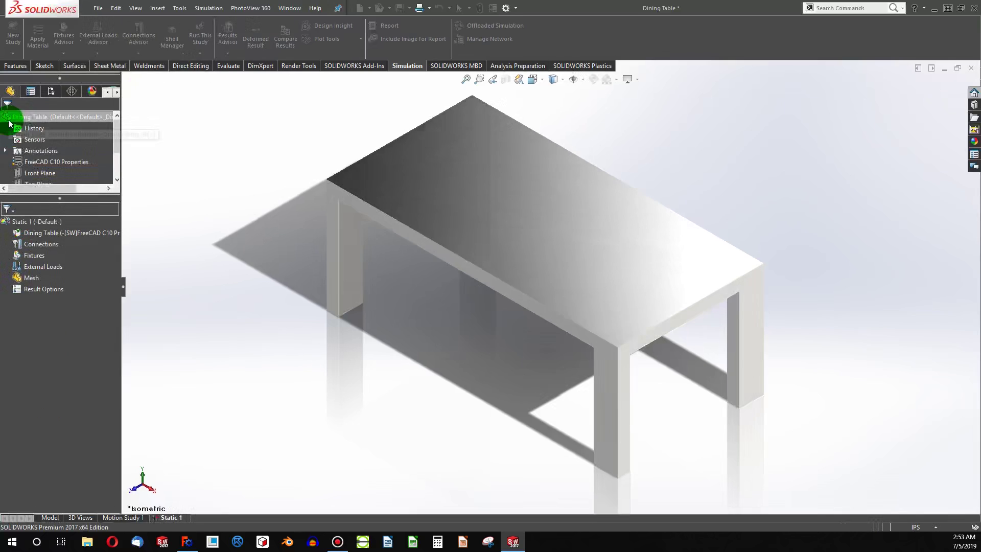
right_click(39, 260)
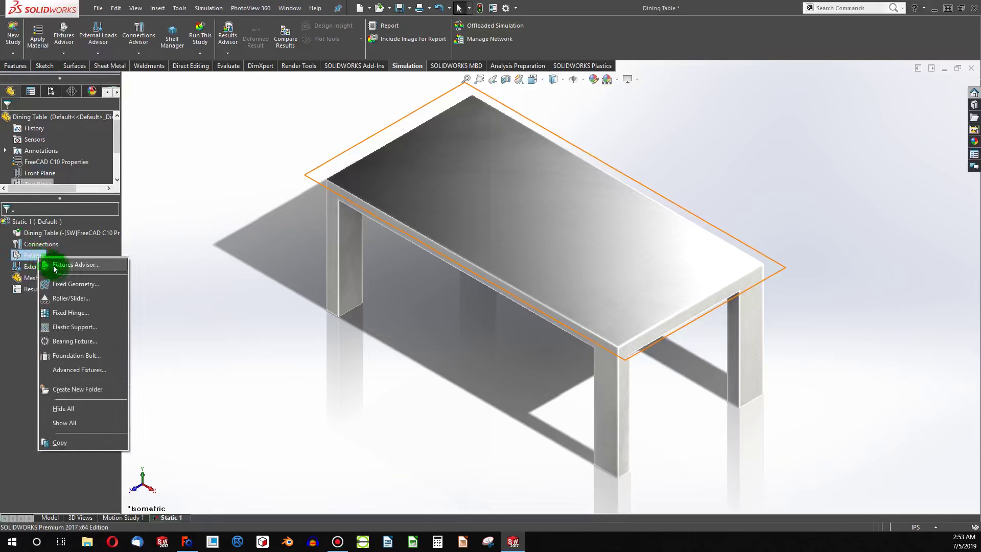
left_click(77, 284)
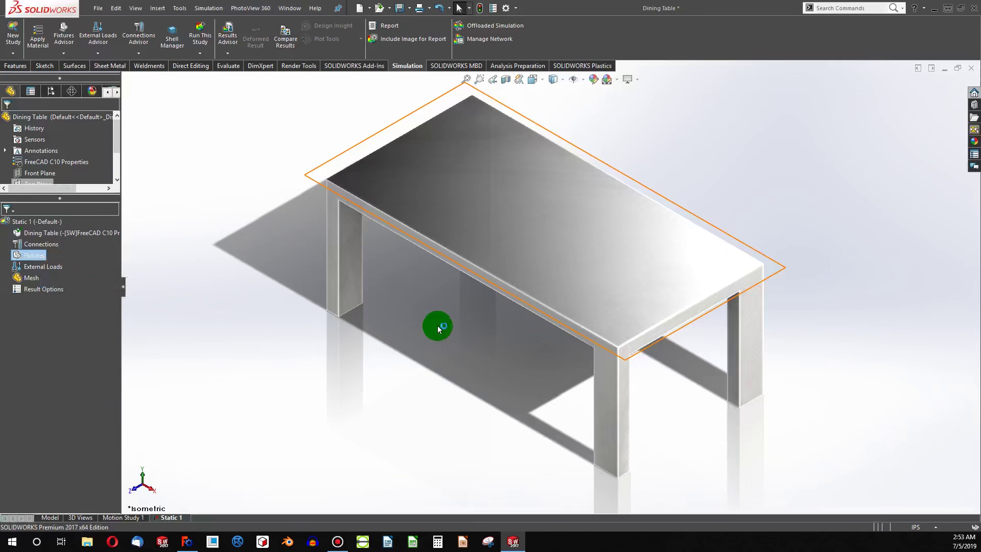
middle_click_drag(441, 320, 488, 157)
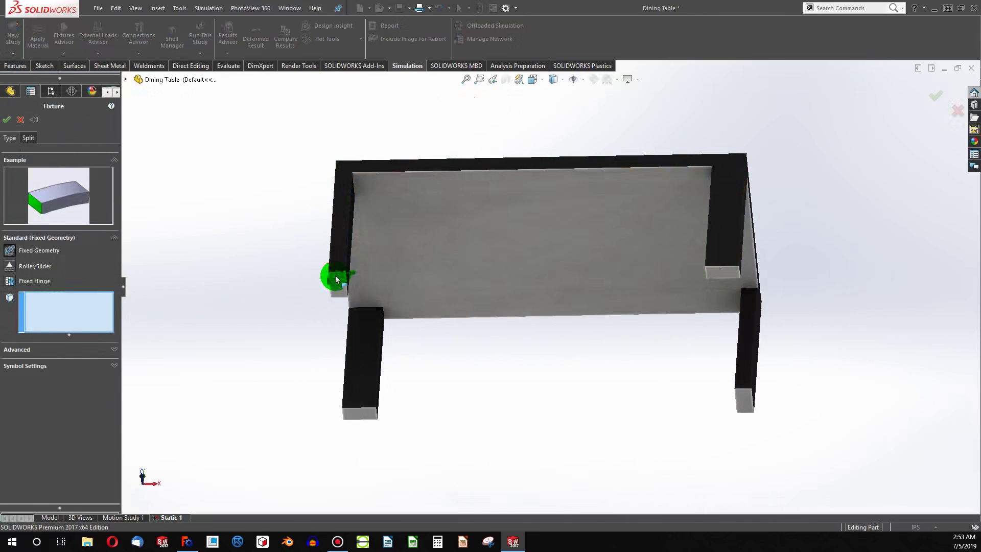
left_click(367, 407)
left_click(365, 412)
left_click(760, 419)
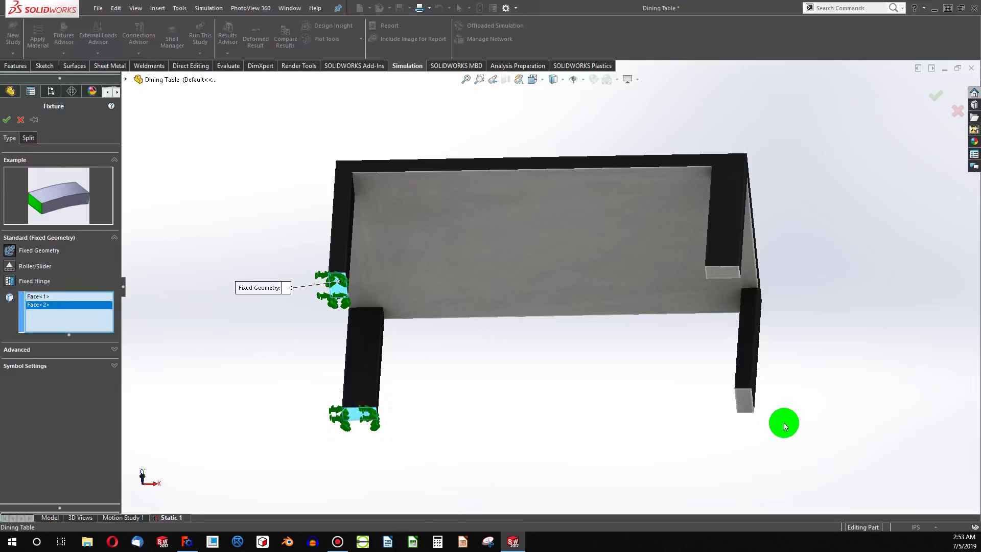
left_click(722, 274)
left_click(7, 121)
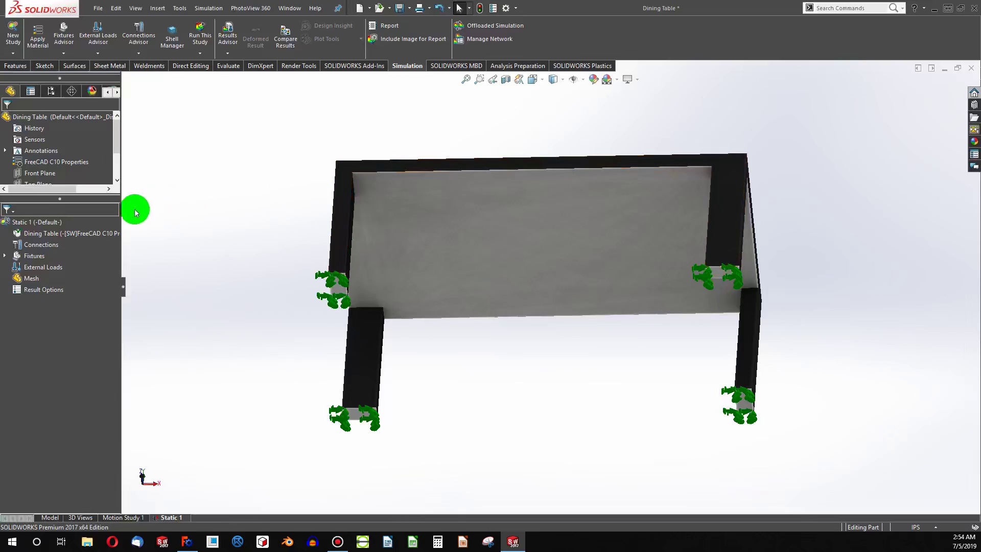
Step: Add Force-1, a 150 N per-item downward force on the tabletop face
right_click(31, 267)
left_click(60, 283)
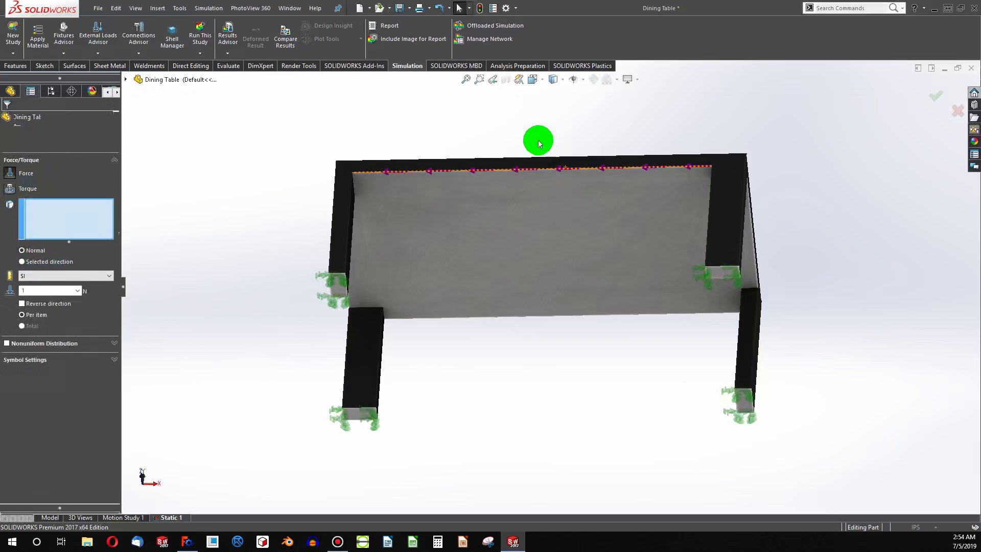
middle_click_drag(530, 156, 551, 372)
left_click(525, 268)
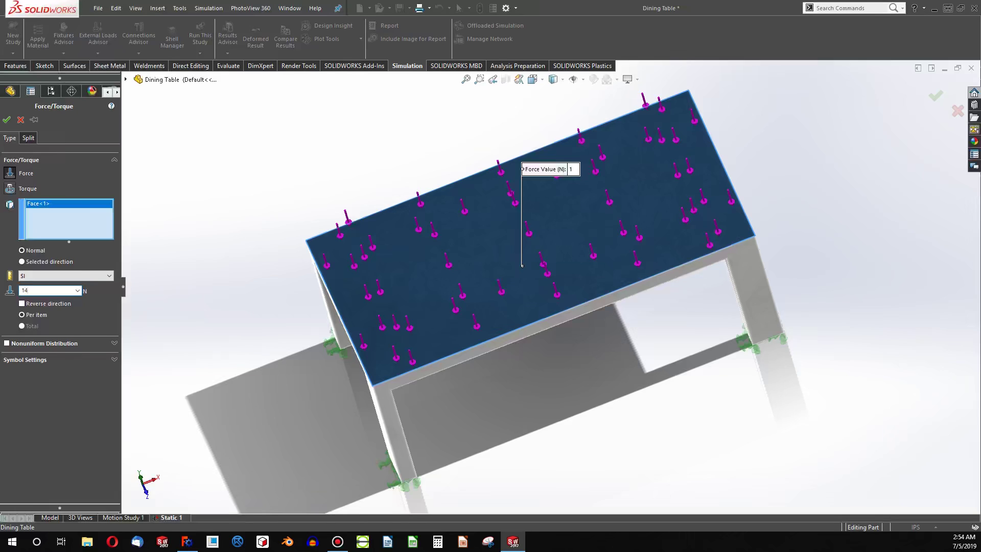
left_click(6, 119)
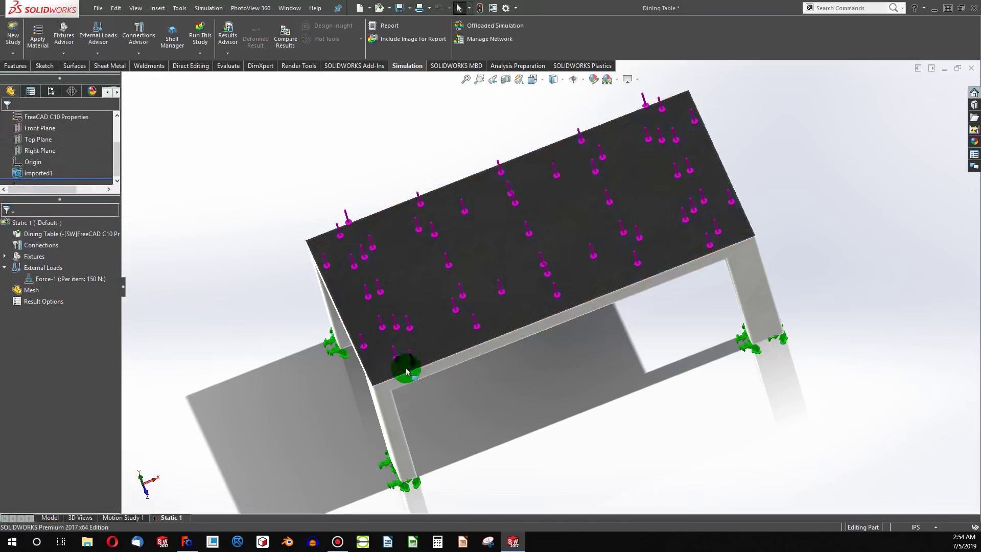
middle_click_drag(383, 368, 256, 341)
left_click(52, 290)
Step: Create a solid mesh with 50 mm (1.9685 in) global element size and 0.10 in tolerance
right_click(33, 292)
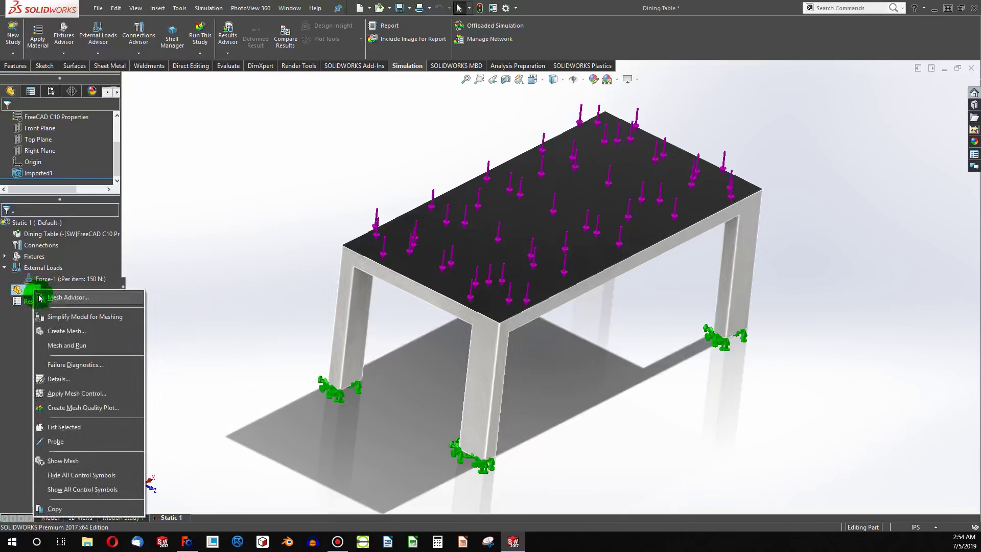
left_click(54, 300)
left_click(56, 177)
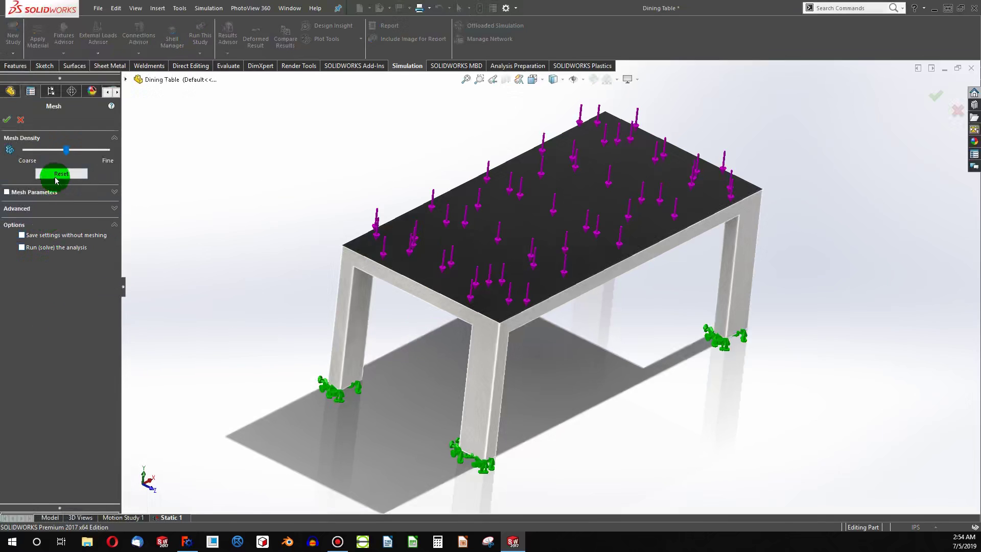
left_click(116, 197)
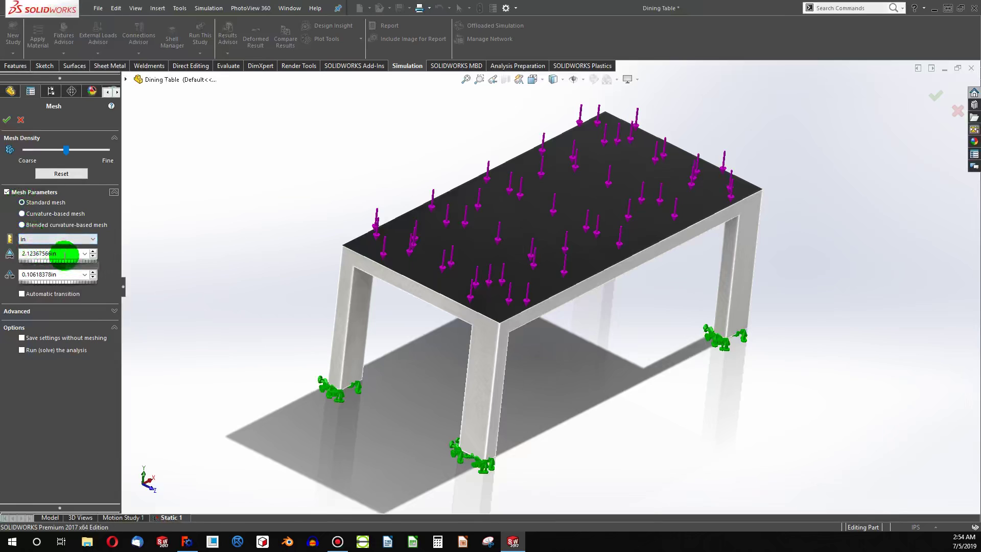
double_click(57, 254)
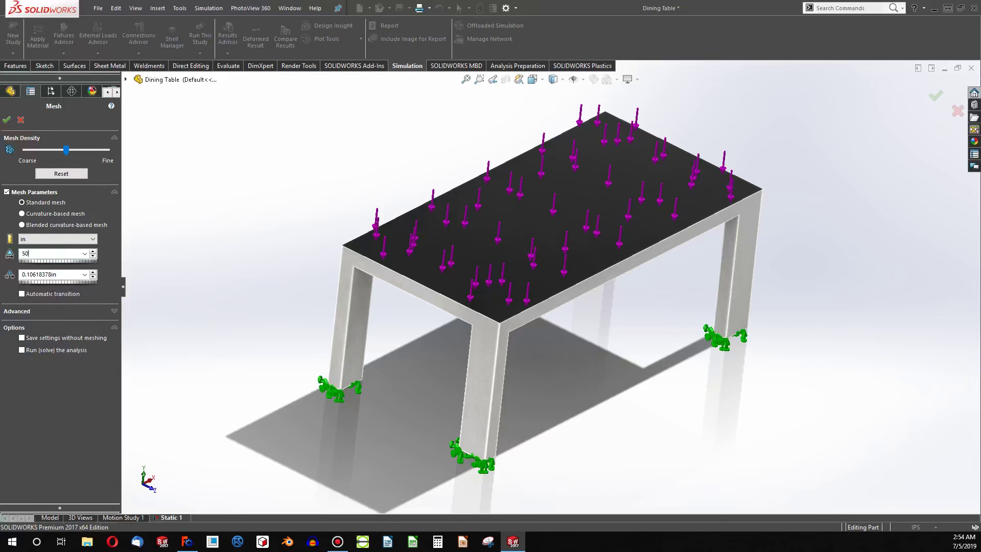
left_click(60, 275)
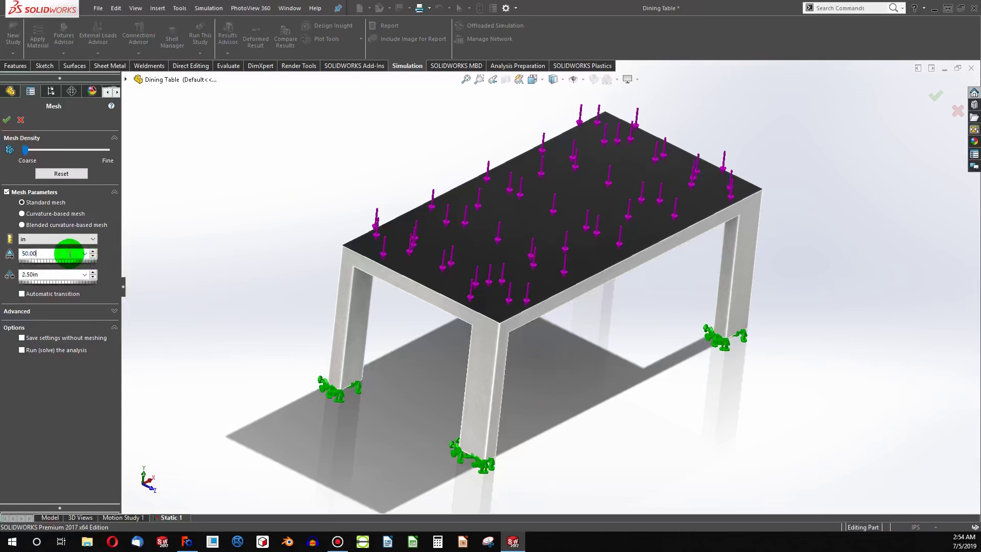
left_click(103, 275)
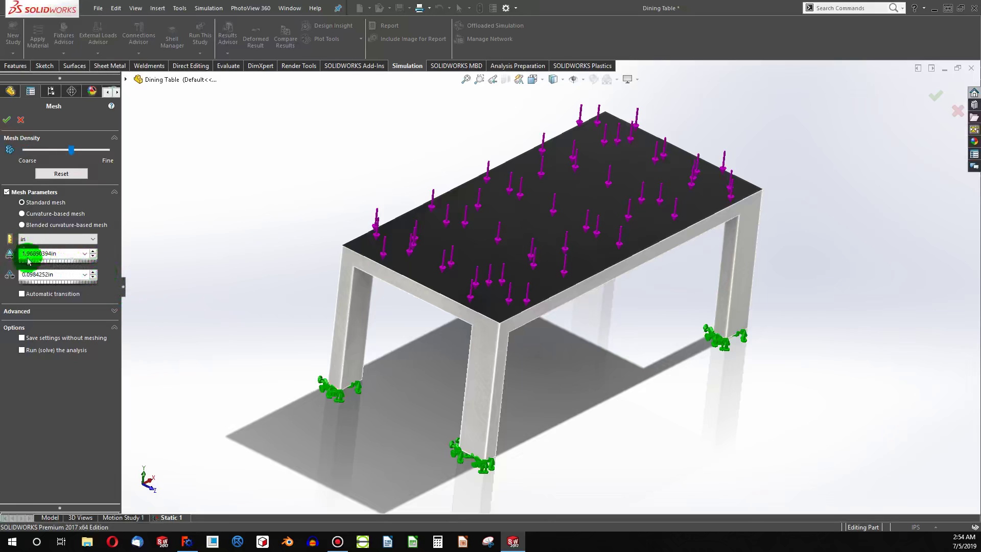
left_click(60, 275)
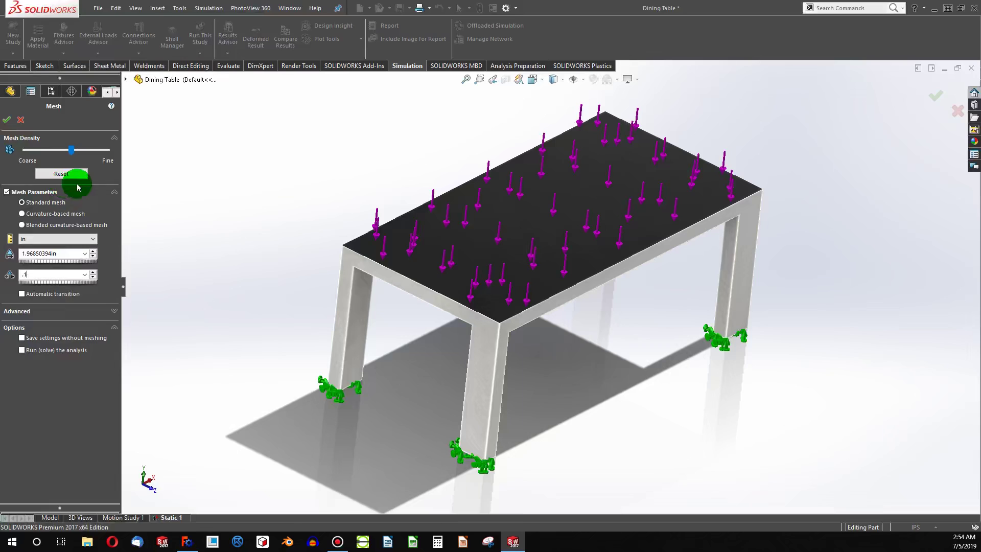
left_click(11, 166)
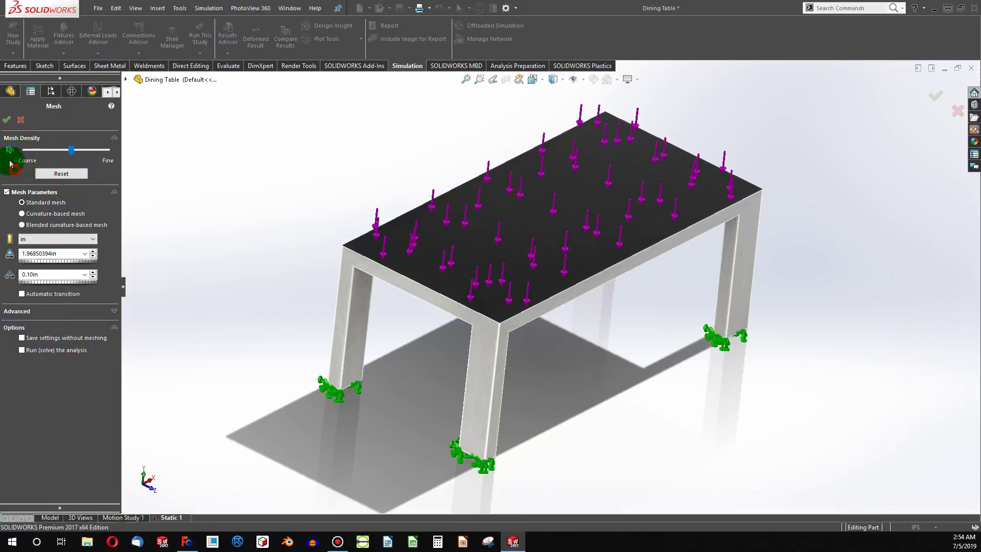
left_click(6, 121)
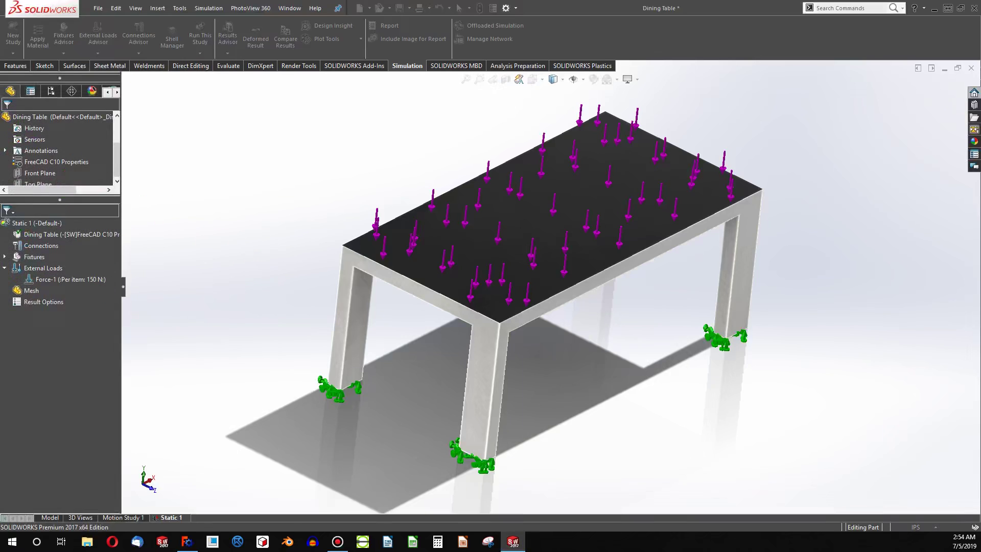
scroll(587, 247, "down", 5)
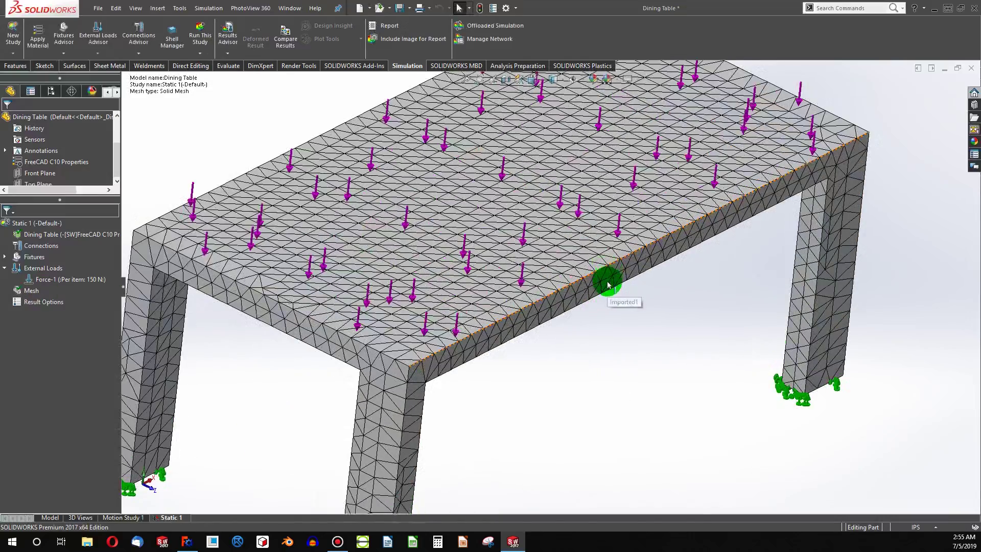
mouse_move(608, 284)
middle_mouse_down()
mouse_move(613, 258)
mouse_move(572, 313)
mouse_move(607, 284)
mouse_move(603, 266)
middle_mouse_up()
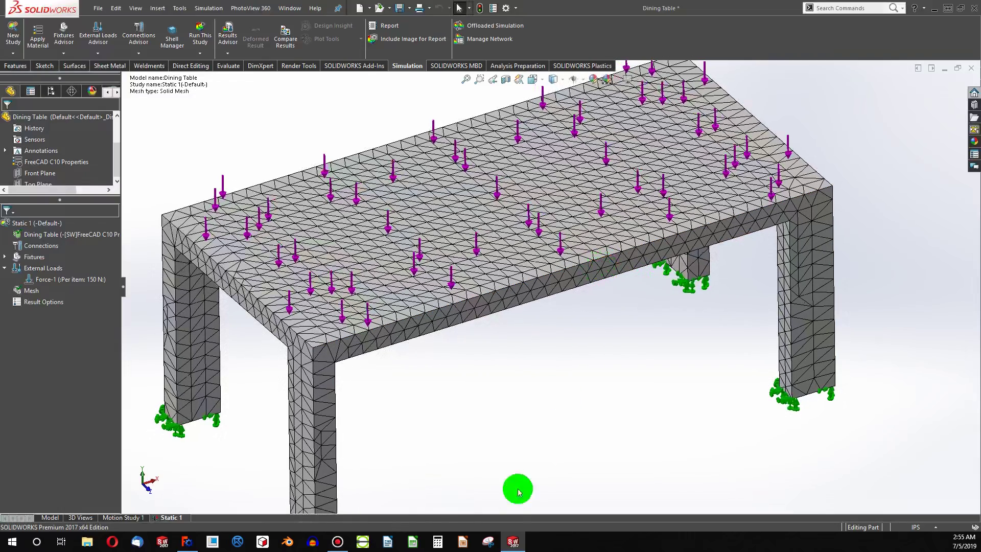
Step: Show FreeCAD's FEMMeshGmsh mesh in the Dining Table view, then return to SolidWorks
left_click(194, 542)
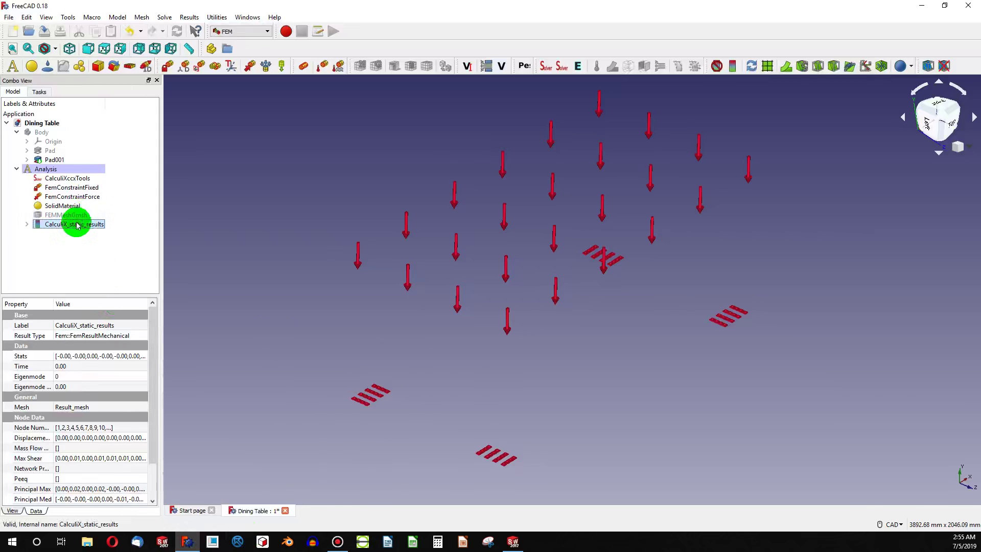
left_click(66, 215)
key("space")
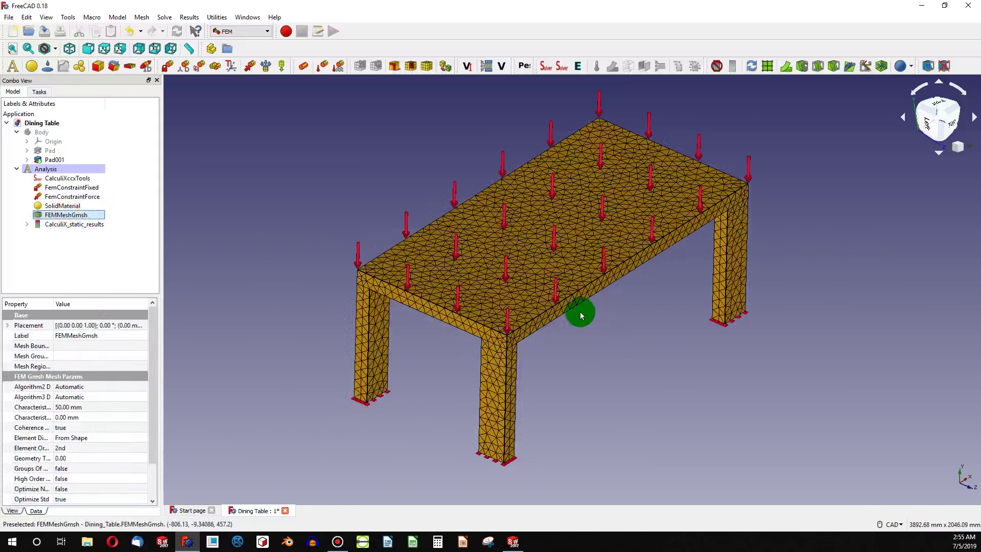
scroll(580, 311, "down", 3)
scroll(578, 313, "up", 4)
scroll(578, 313, "up", 5)
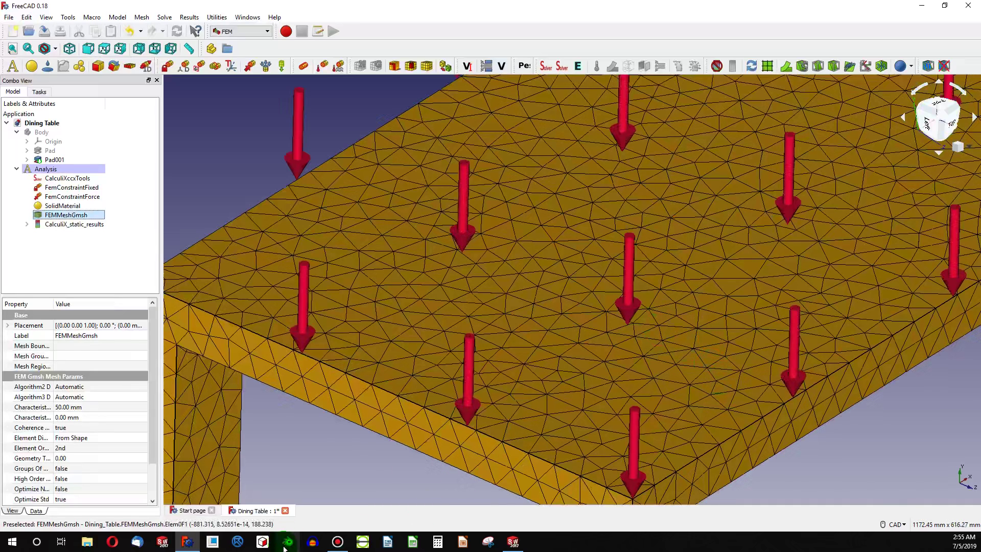
left_click(189, 510)
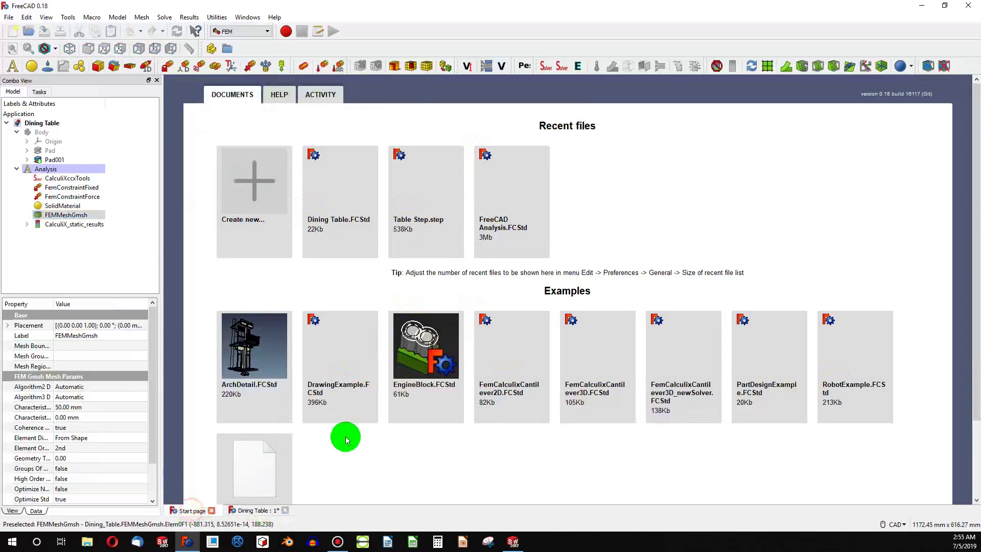
left_click(251, 510)
left_click(513, 541)
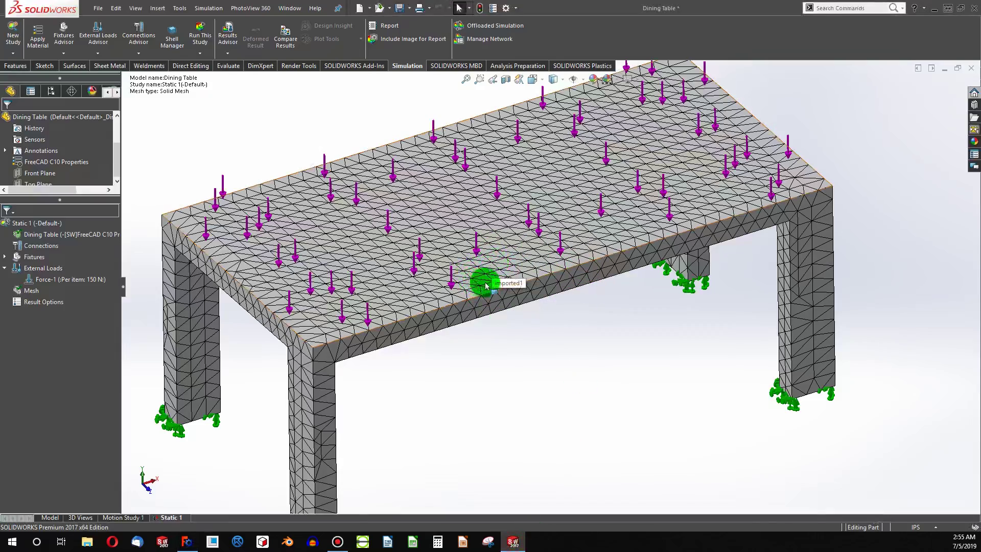
Step: Run Static 1 for von Mises stress peaking at 6.926e+04 N/m^2, then restore the SolidWorks window
scroll(486, 285, "down", 2)
scroll(646, 220, "up", 5)
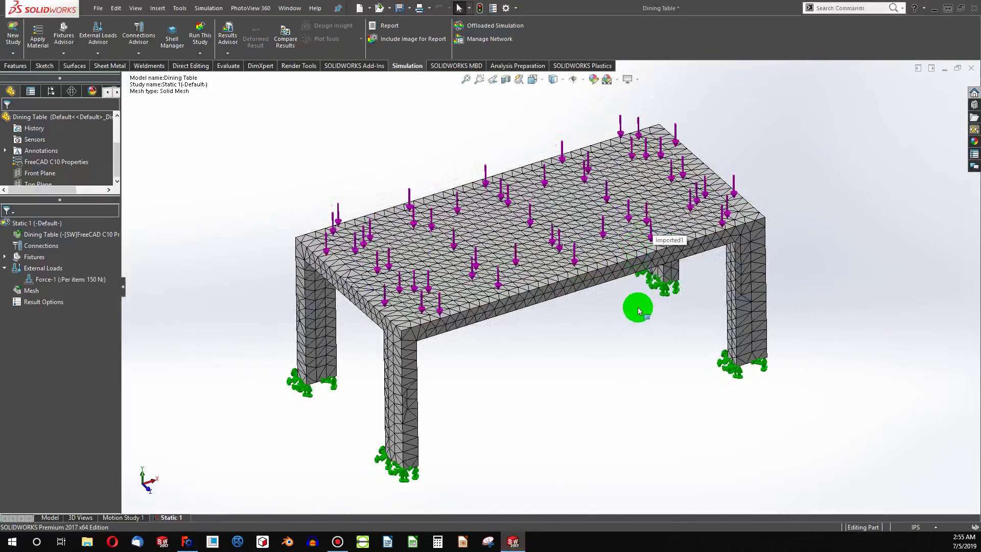
scroll(639, 309, "down", 2)
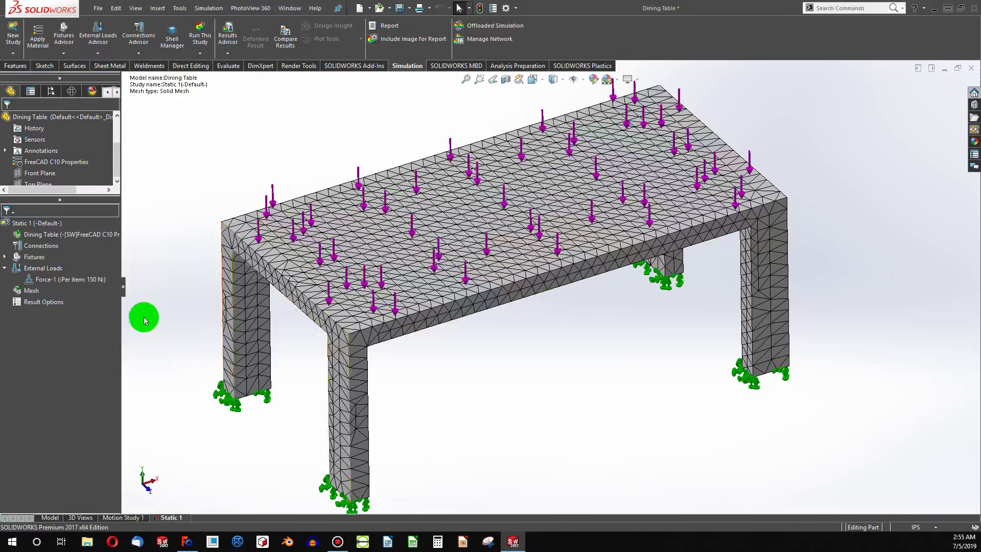
left_click(89, 305)
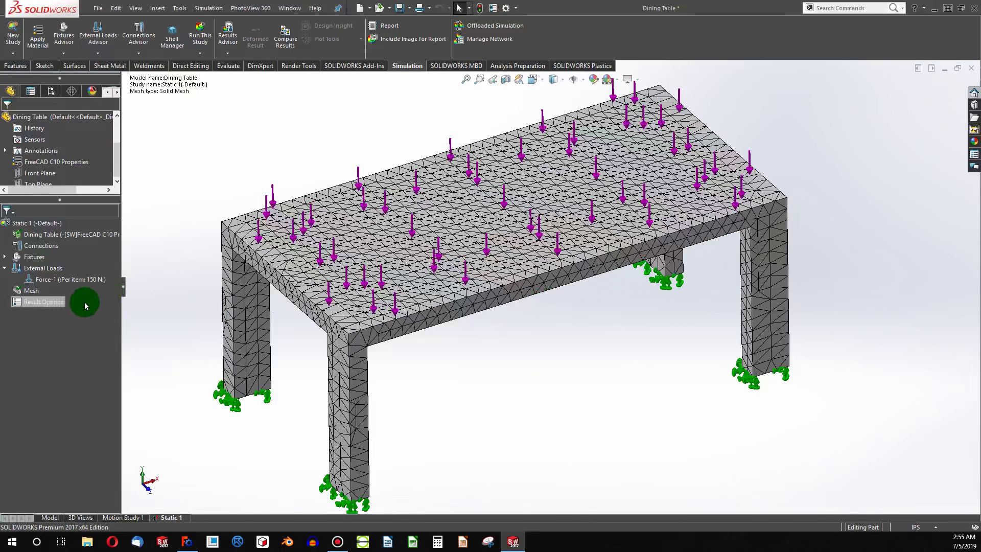
left_click_drag(77, 301, 26, 248)
right_click(23, 222)
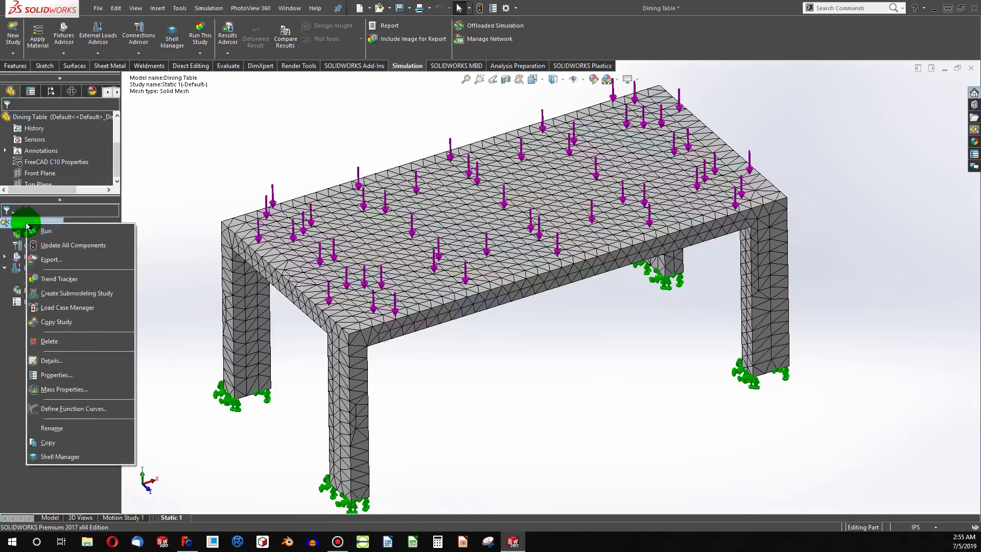
left_click(37, 231)
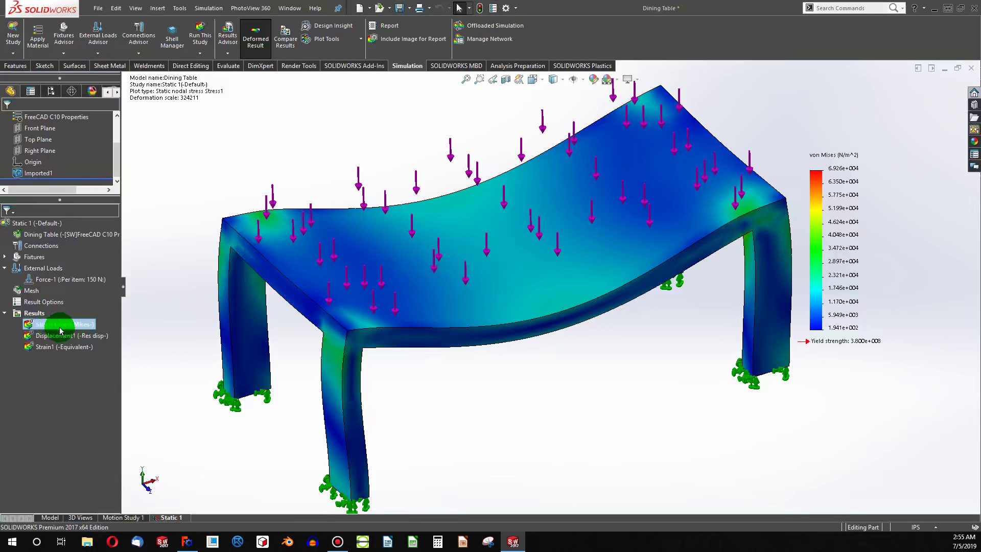
middle_click_drag(438, 372, 530, 213)
left_click_drag(659, 6, 19, 166)
Step: Tile SolidWorks and FreeCAD side by side and plot FreeCAD's von Mises stress, max 71.60 kPa
left_click(529, 218)
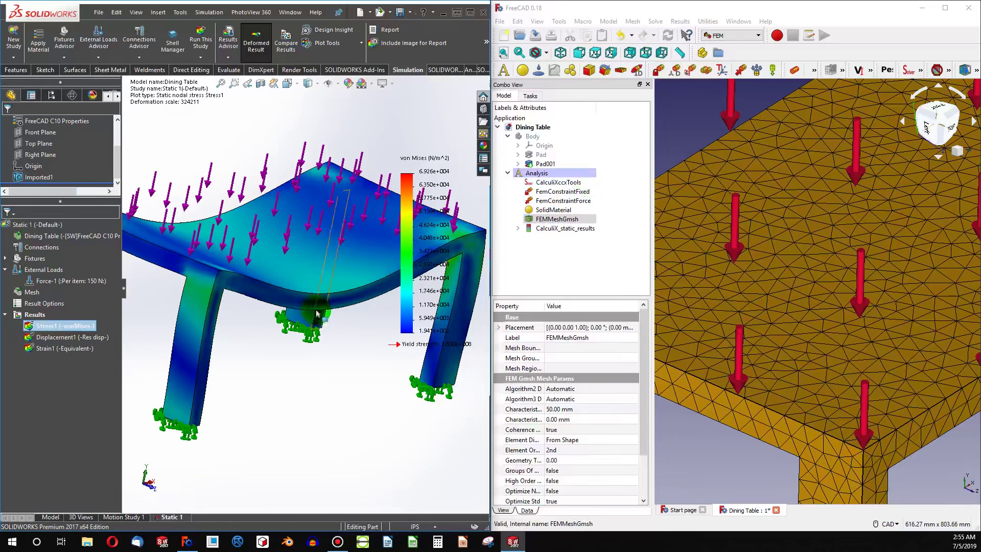
left_click(286, 330)
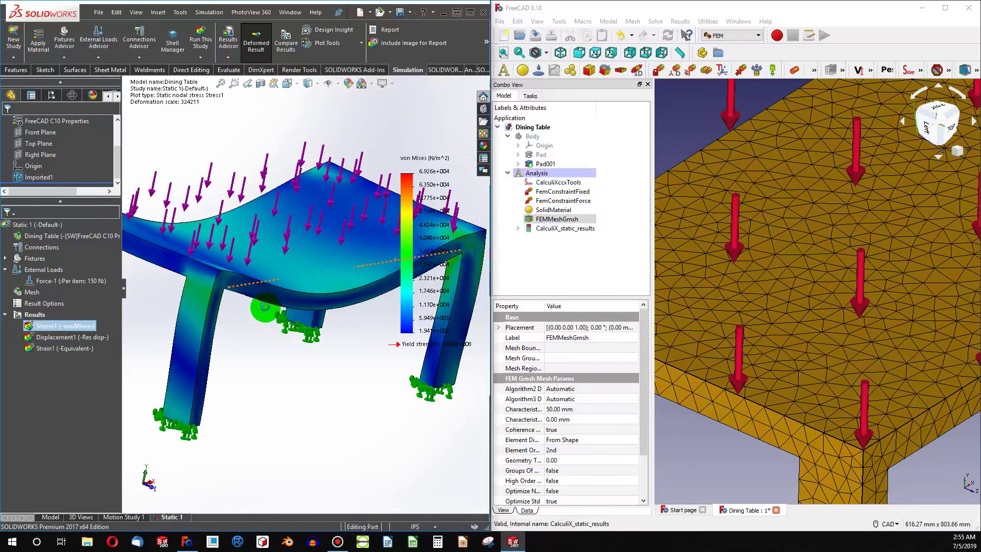
scroll(264, 306, "down", 3)
double_click(565, 228)
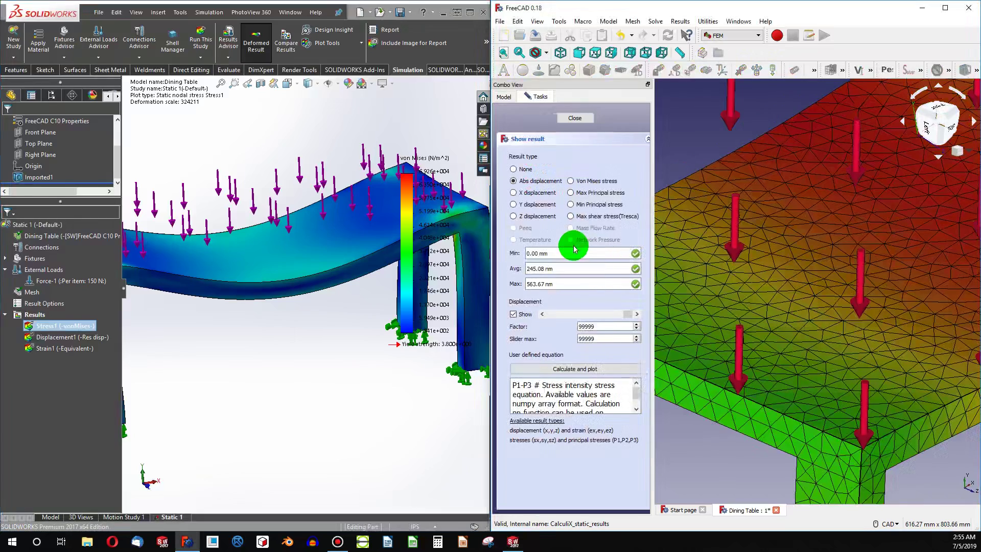
scroll(754, 311, "down", 5)
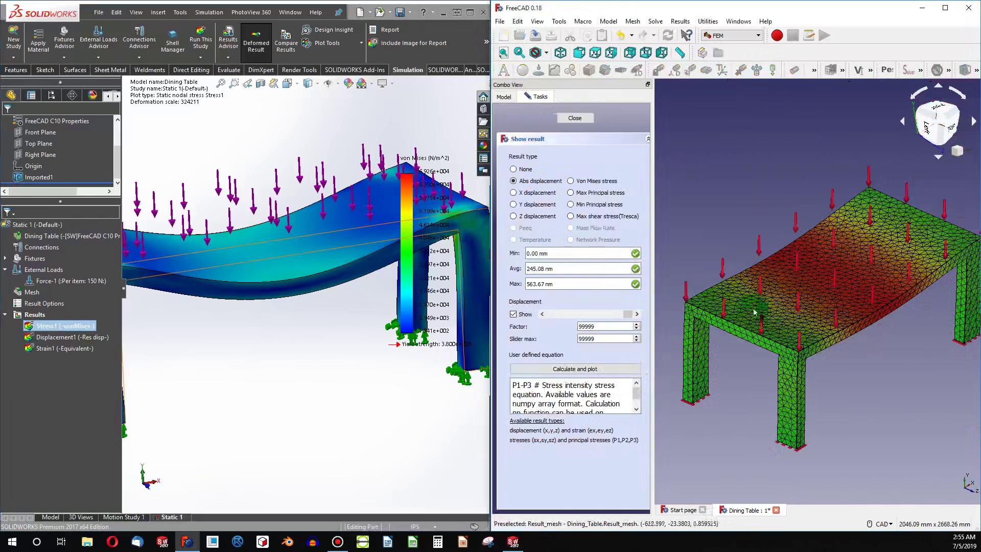
left_click(571, 181)
middle_click_drag(419, 275, 274, 299)
Step: Drag the von Mises legend to the lower left of the SolidWorks stress plot
left_click(408, 217)
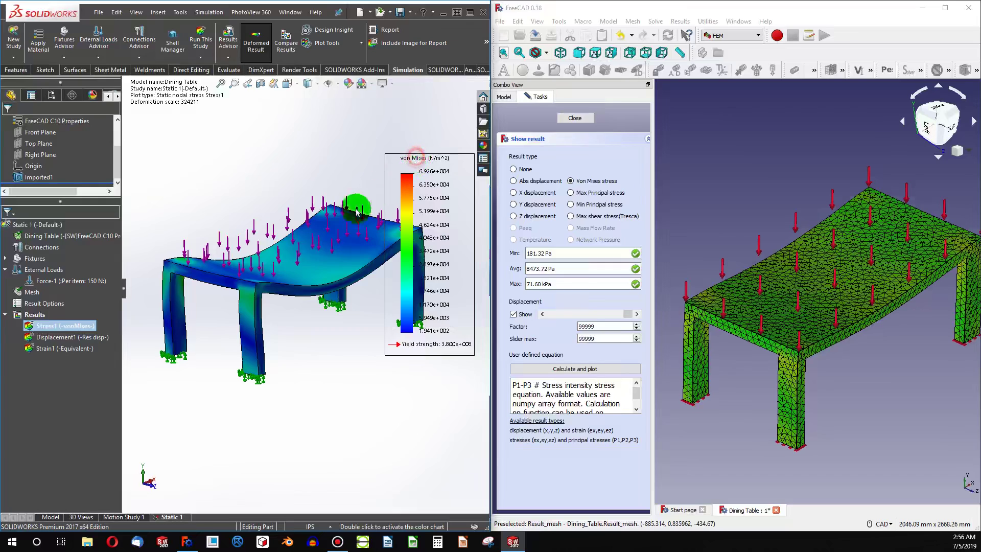
left_click_drag(357, 211, 313, 248)
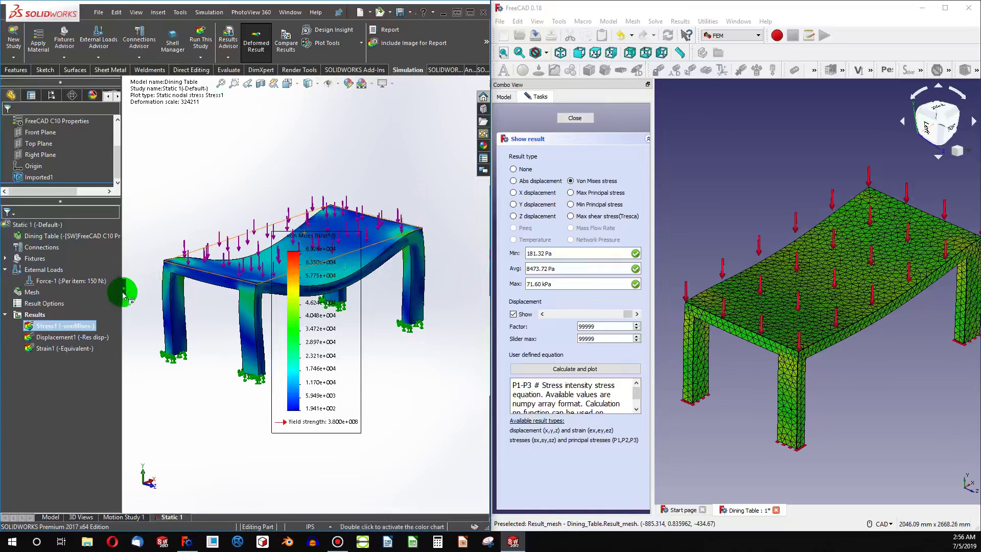
left_click_drag(131, 403, 160, 319)
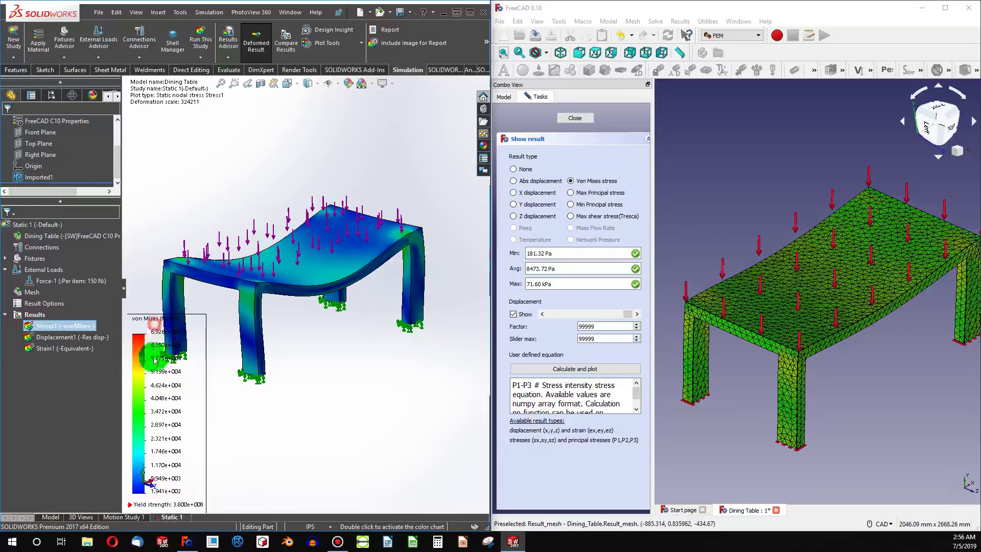
left_click_drag(166, 423, 202, 326)
left_click_drag(212, 459, 221, 458)
left_click(837, 342)
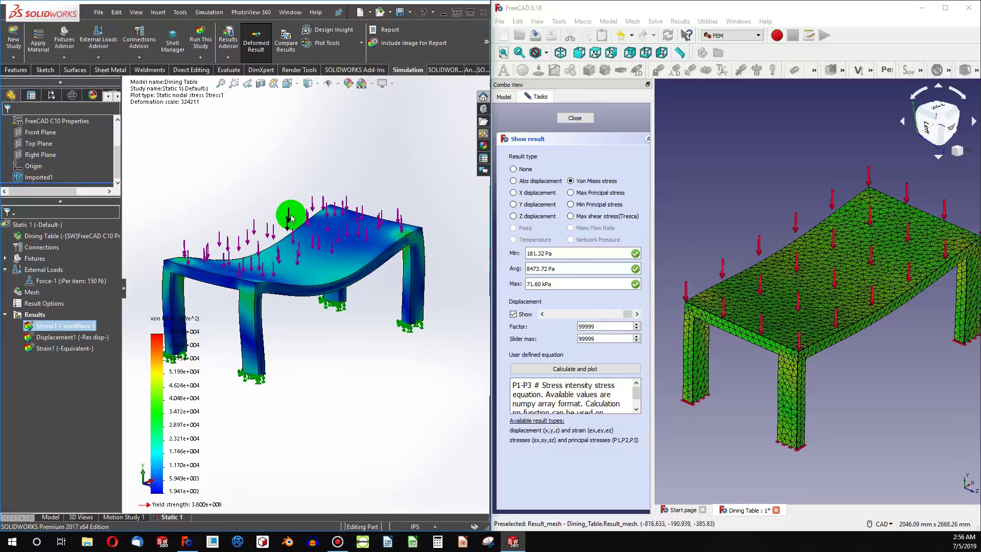
Step: Zoom and orbit both views to compare the 6.926e+04 N/m^2 and 71.60 kPa stress plots
scroll(265, 299, "down", 3)
scroll(263, 291, "up", 4)
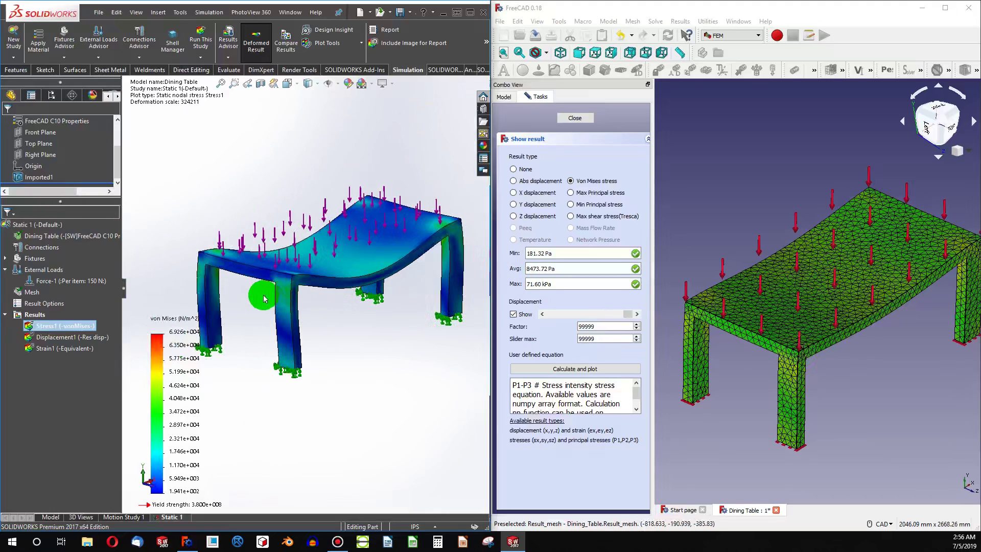
scroll(285, 296, "down", 4)
scroll(314, 272, "down", 2)
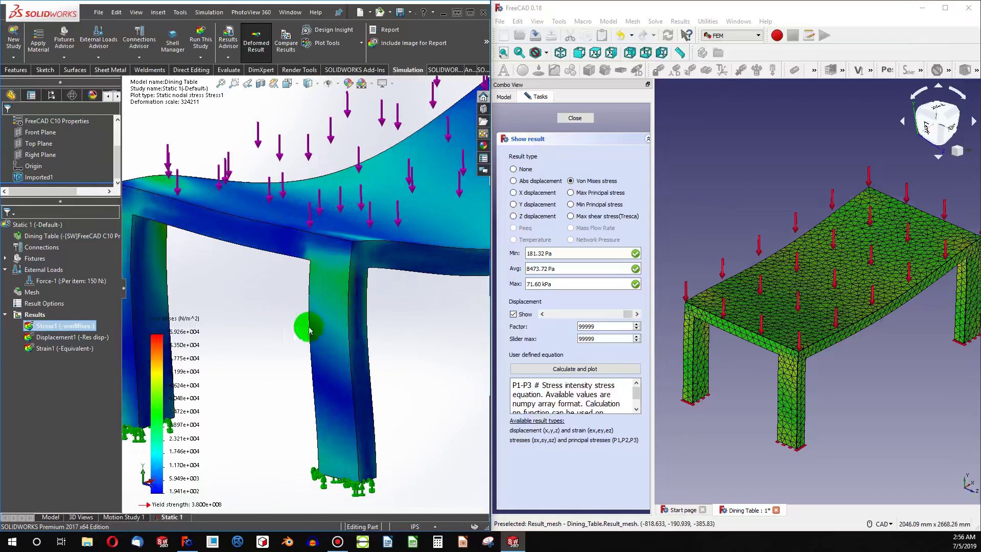
scroll(238, 270, "up", 3)
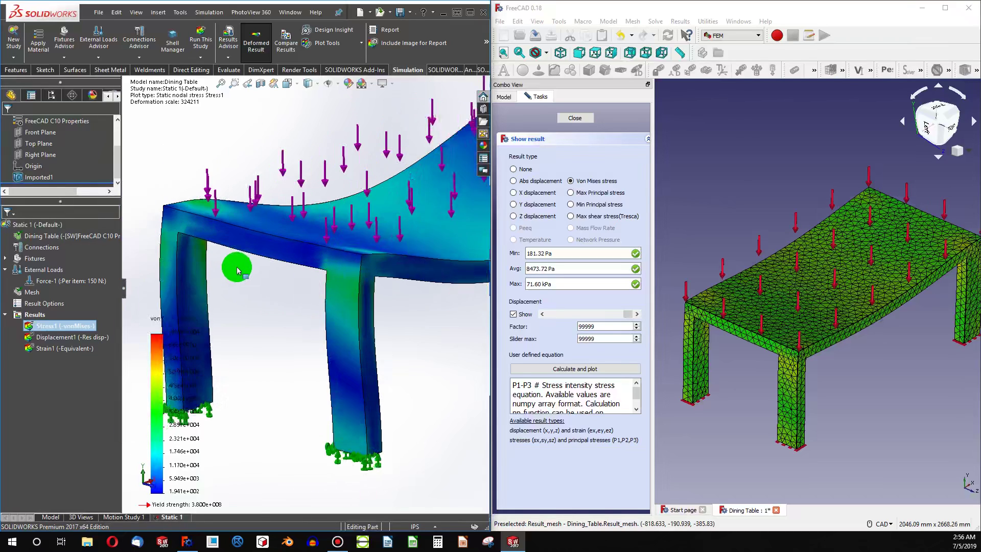
scroll(247, 296, "down", 6)
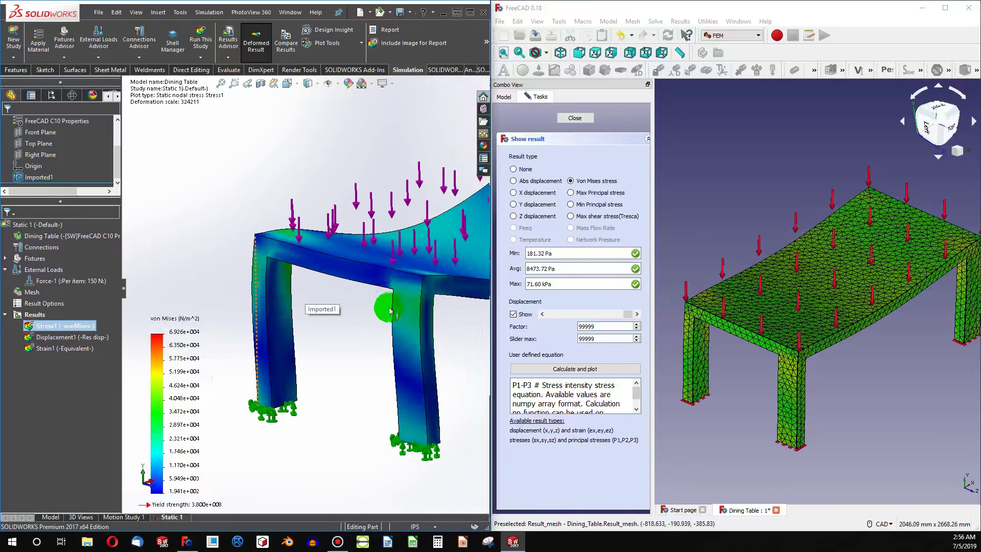
scroll(791, 350, "down", 3)
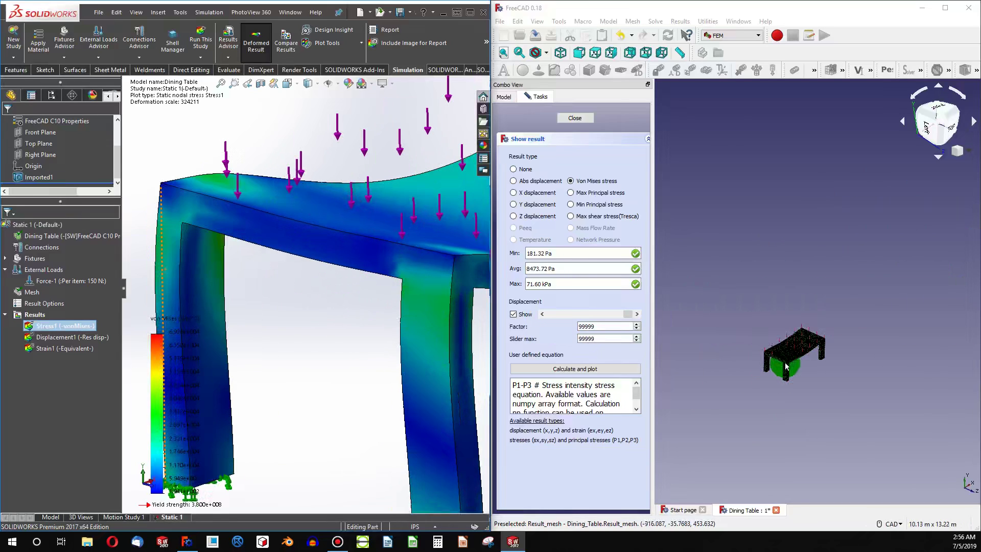
scroll(787, 360, "up", 6)
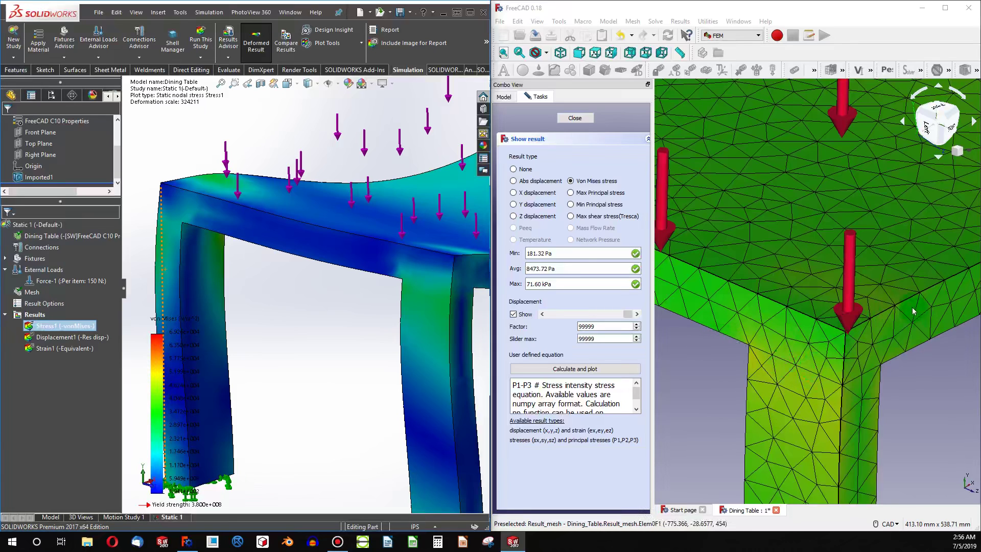
middle_click_drag(913, 311, 864, 327)
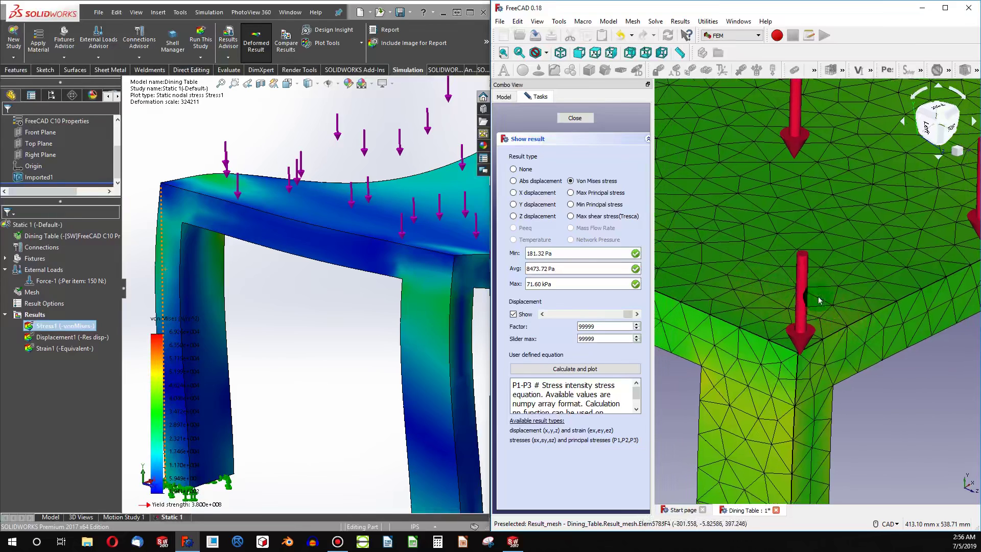
middle_click_drag(435, 263, 410, 281)
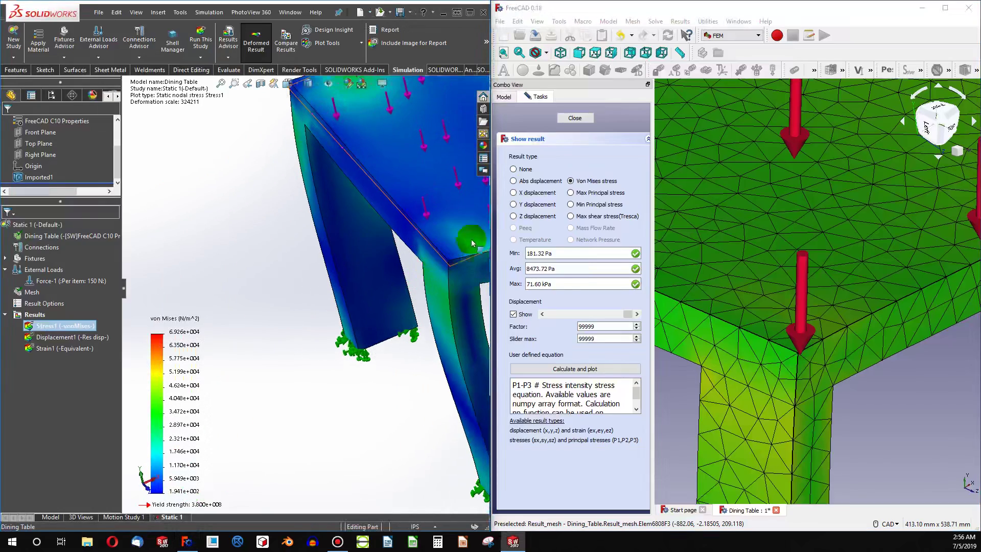
Step: Zoom and orbit the SolidWorks stress plot to inspect the table underside and a leg
scroll(809, 418, "up", 2)
scroll(797, 368, "down", 6)
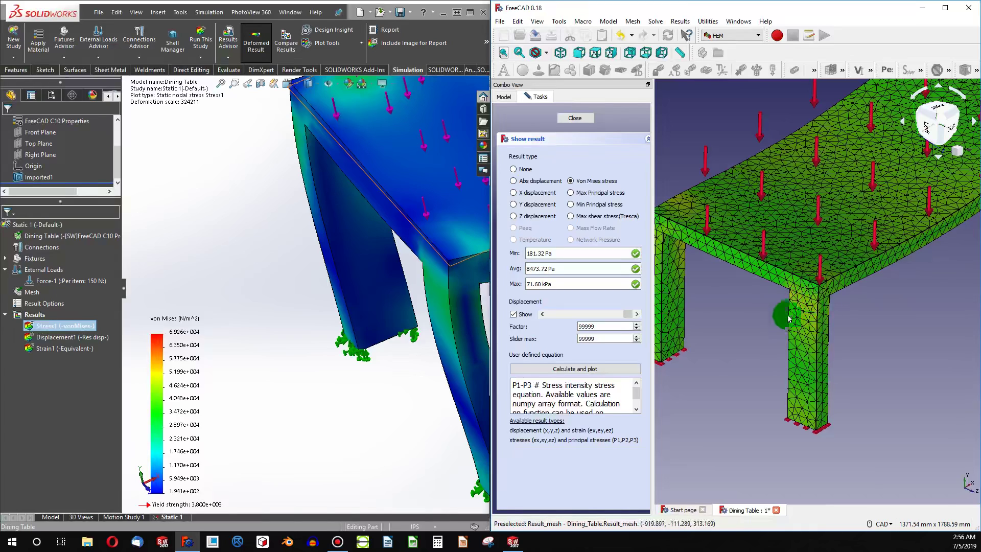
middle_click_drag(475, 279, 395, 247)
scroll(778, 321, "up", 5)
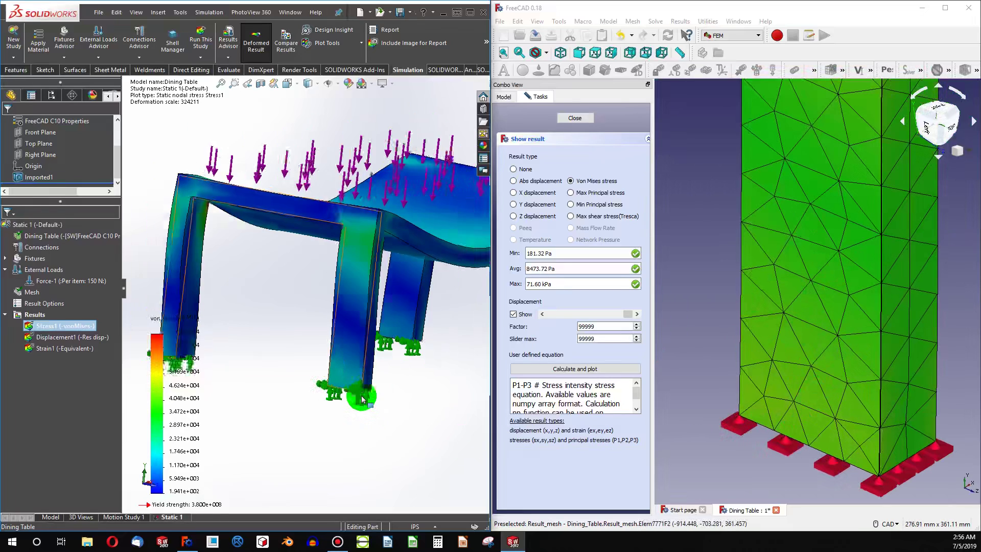
scroll(332, 368, "down", 8)
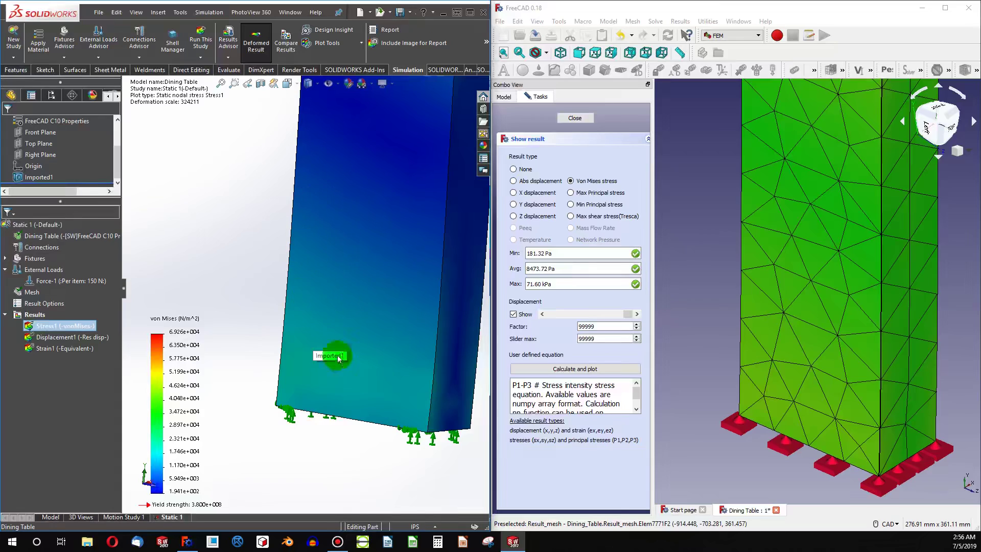
scroll(427, 394, "up", 6)
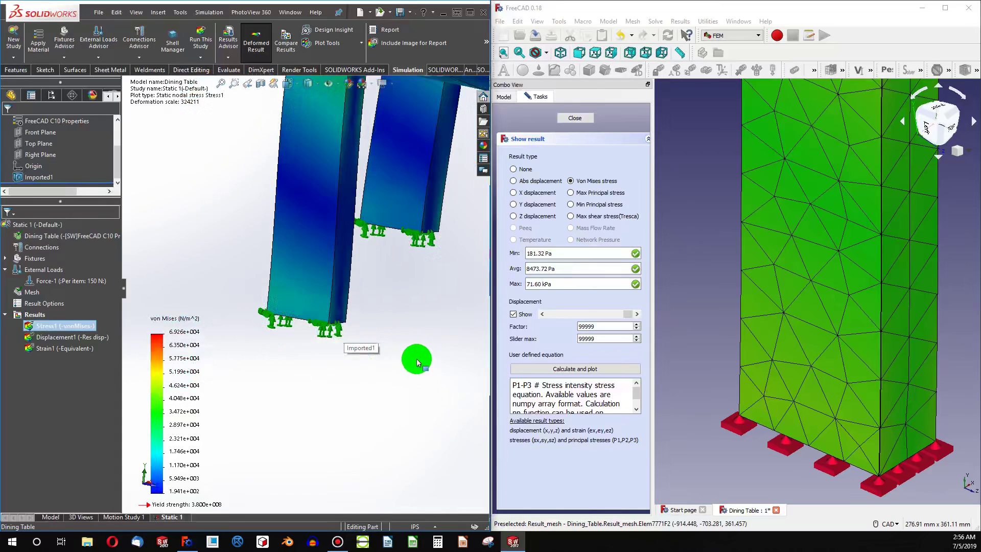
scroll(415, 359, "up", 4)
scroll(356, 310, "down", 7)
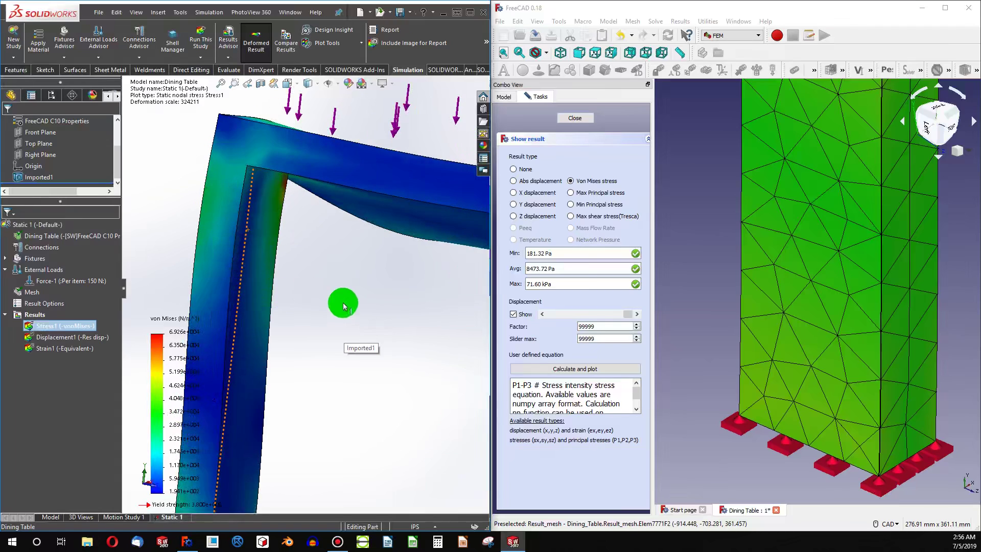
middle_click_drag(356, 309, 381, 302)
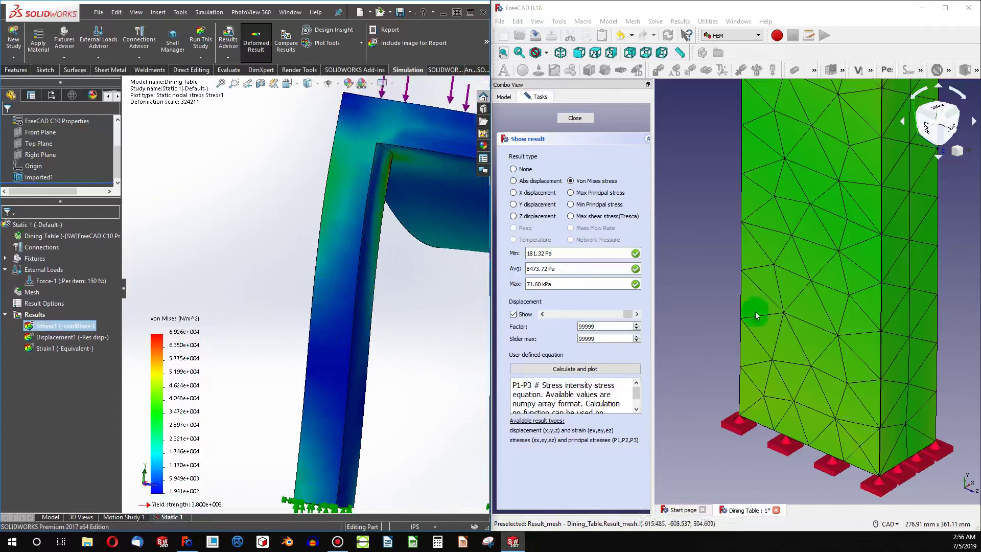
scroll(756, 315, "down", 2)
scroll(766, 320, "up", 8)
scroll(704, 244, "down", 6)
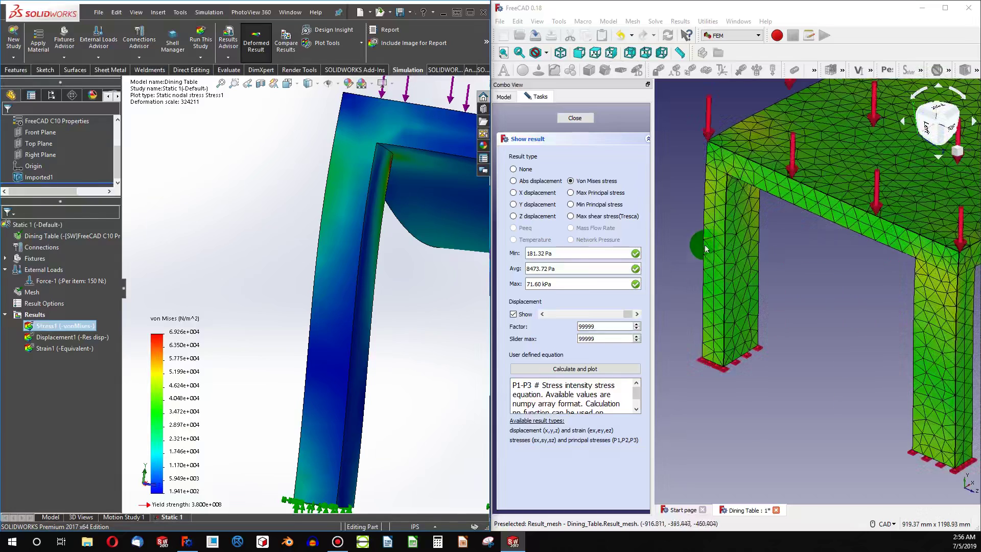
scroll(700, 203, "down", 2)
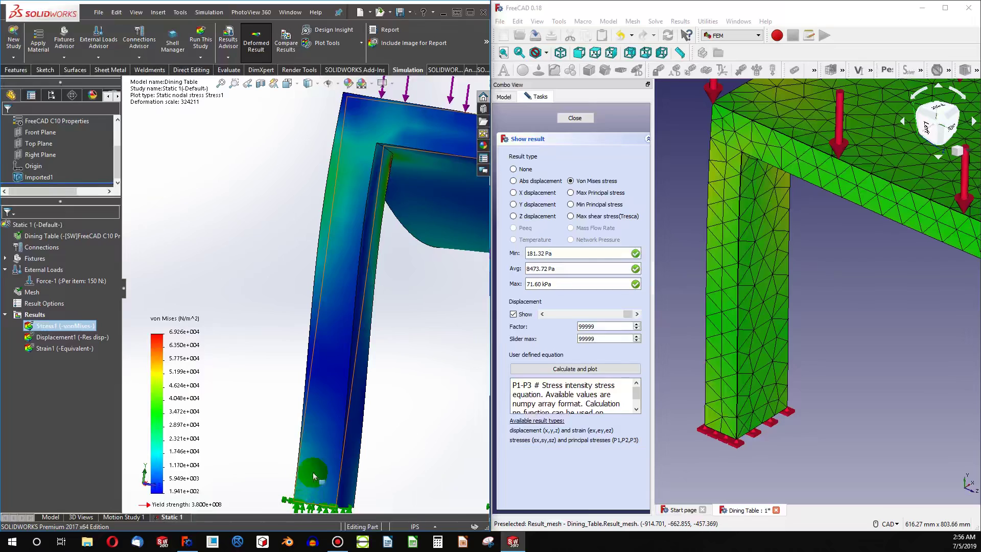
Step: Pan and orbit both models in close on the legs and leg joints for comparison
middle_click_drag(769, 306, 781, 360)
middle_click_drag(352, 312, 320, 343)
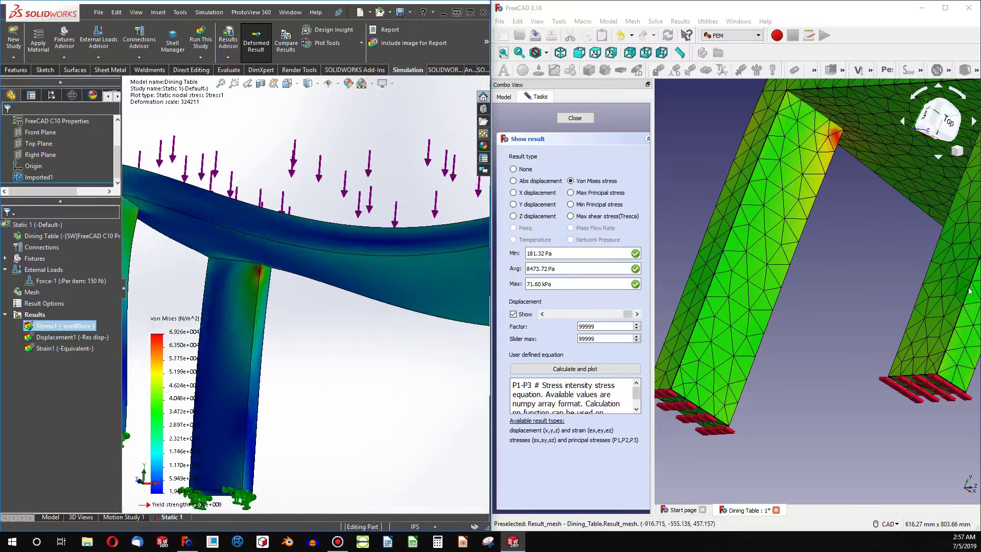
middle_click_drag(960, 281, 795, 280)
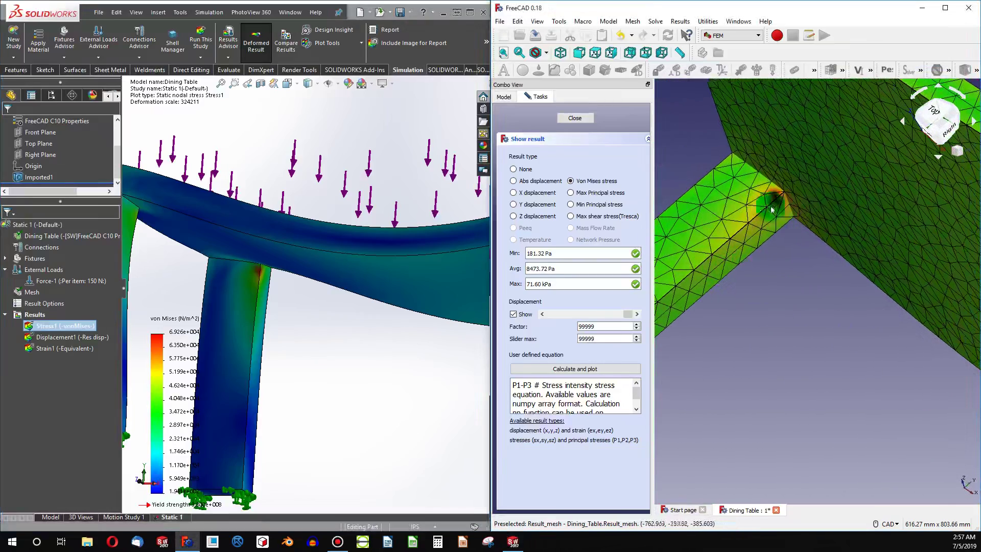
scroll(248, 278, "down", 5)
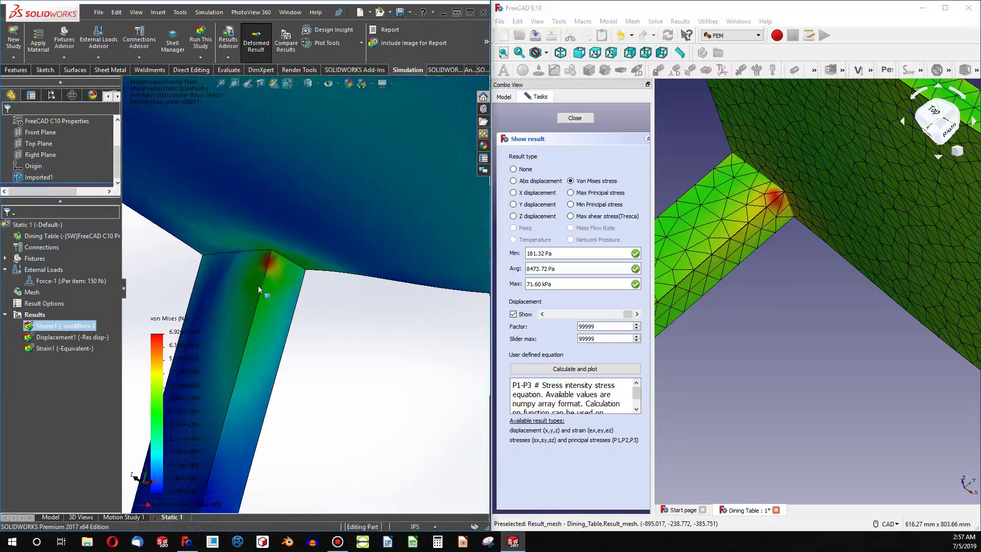
scroll(289, 307, "up", 8)
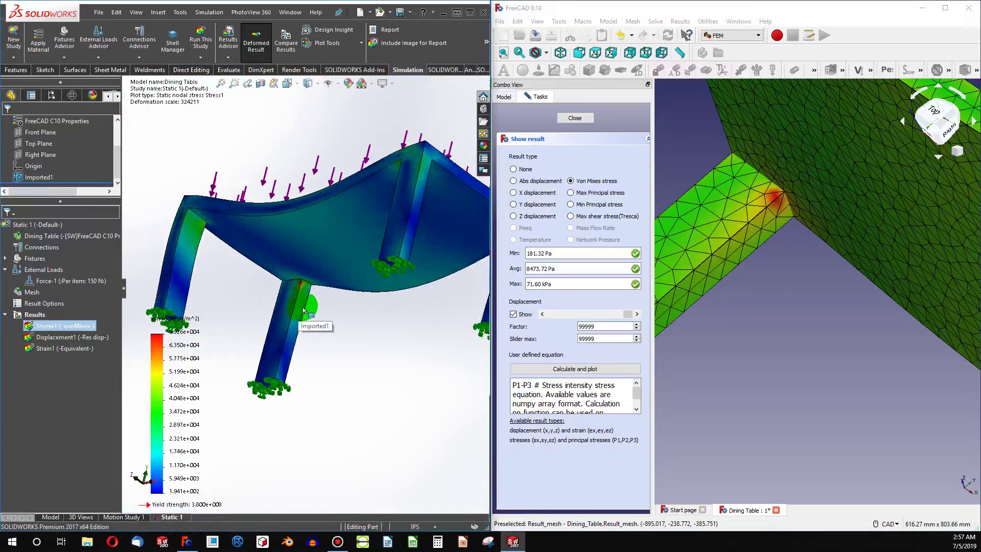
middle_click_drag(409, 252, 315, 253)
scroll(786, 311, "up", 5)
scroll(786, 312, "down", 5)
middle_click_drag(786, 311, 730, 313)
scroll(729, 314, "up", 8)
middle_click_drag(821, 302, 811, 310)
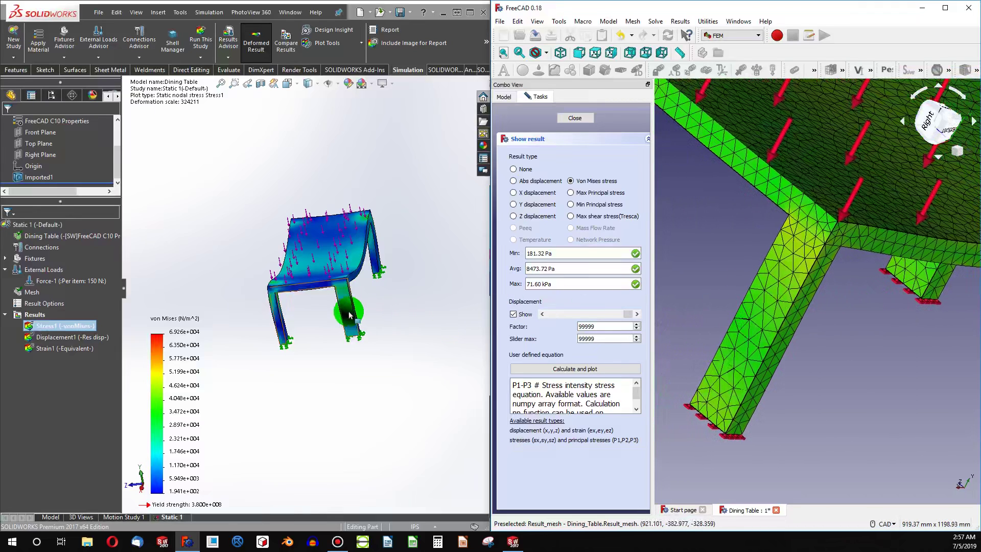
scroll(350, 316, "down", 5)
scroll(324, 307, "up", 2)
scroll(204, 269, "down", 5)
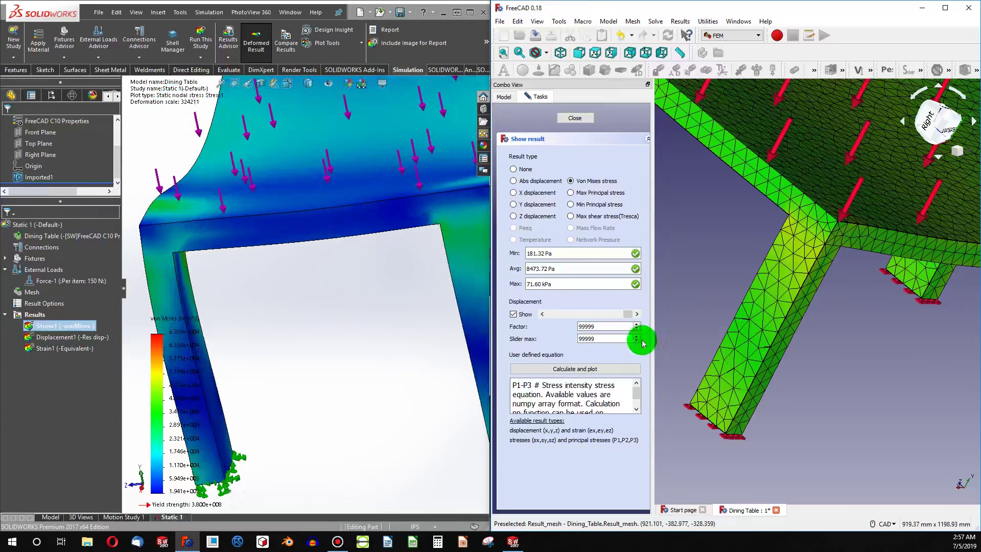
middle_click_drag(716, 330, 861, 279)
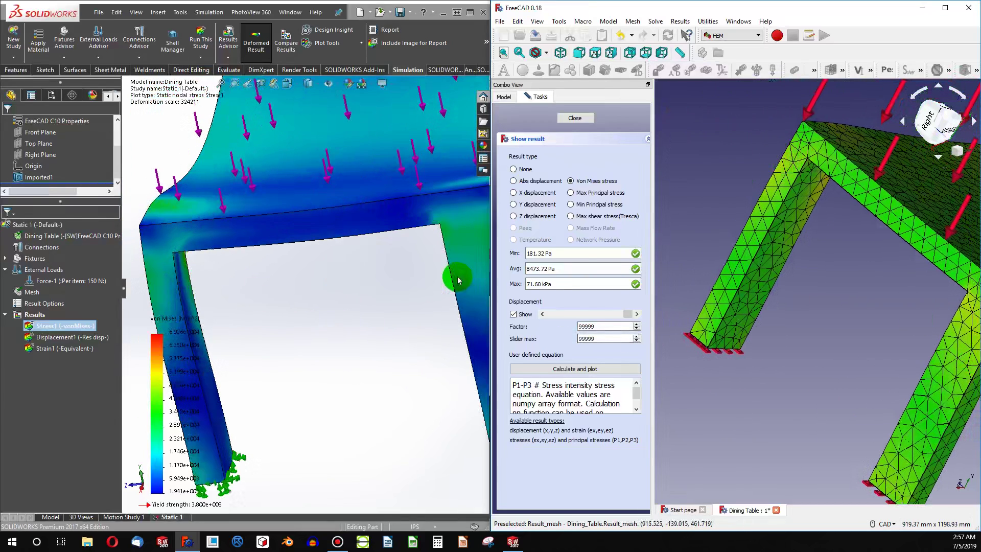
middle_click_drag(817, 245, 705, 125)
Step: Orbit out to show the whole deformed table's stress plot from the front
left_click(219, 324)
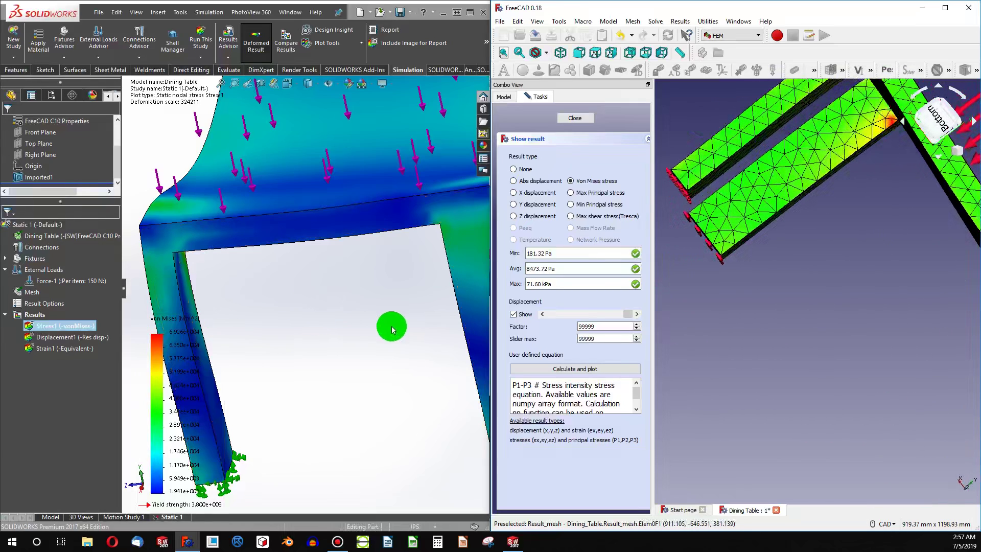
mouse_move(393, 330)
middle_mouse_down()
mouse_move(307, 247)
mouse_move(372, 335)
mouse_move(409, 361)
mouse_move(360, 360)
middle_mouse_up()
scroll(361, 361, "down", 5)
mouse_move(938, 276)
middle_mouse_down()
mouse_move(866, 259)
mouse_move(847, 197)
mouse_move(845, 217)
middle_mouse_up()
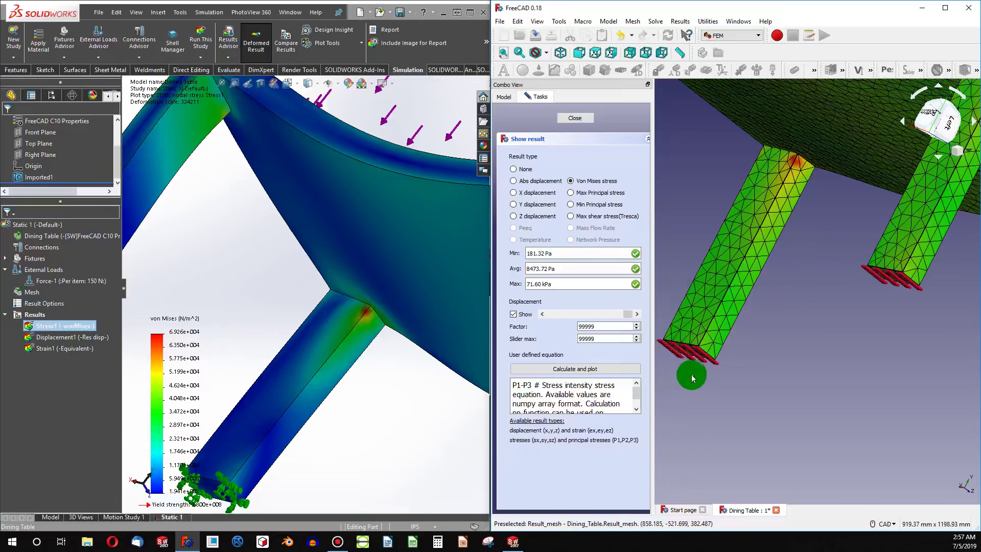
scroll(342, 360, "up", 10)
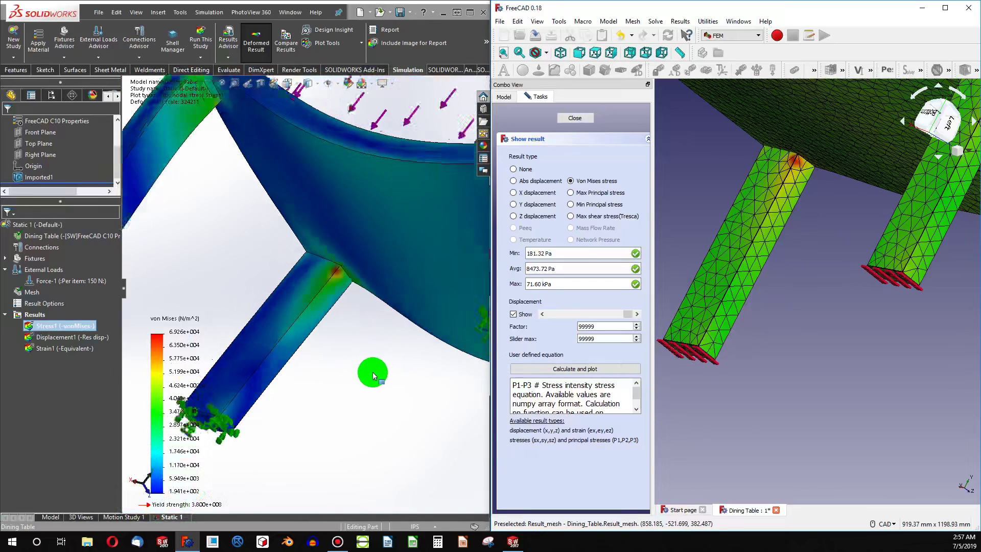
middle_click_drag(361, 346, 460, 416)
Step: Show SolidWorks' Displacement1 plot, with resultant displacement peaking at 5.644e-004 mm
right_click(45, 336)
left_click(66, 343)
scroll(893, 290, "down", 5)
scroll(843, 266, "up", 5)
scroll(792, 244, "down", 4)
Step: Plot FreeCAD's absolute displacement (max 563.67 nm) in isometric view with deformation factor 90666
middle_click_drag(792, 244, 843, 291)
left_click(561, 52)
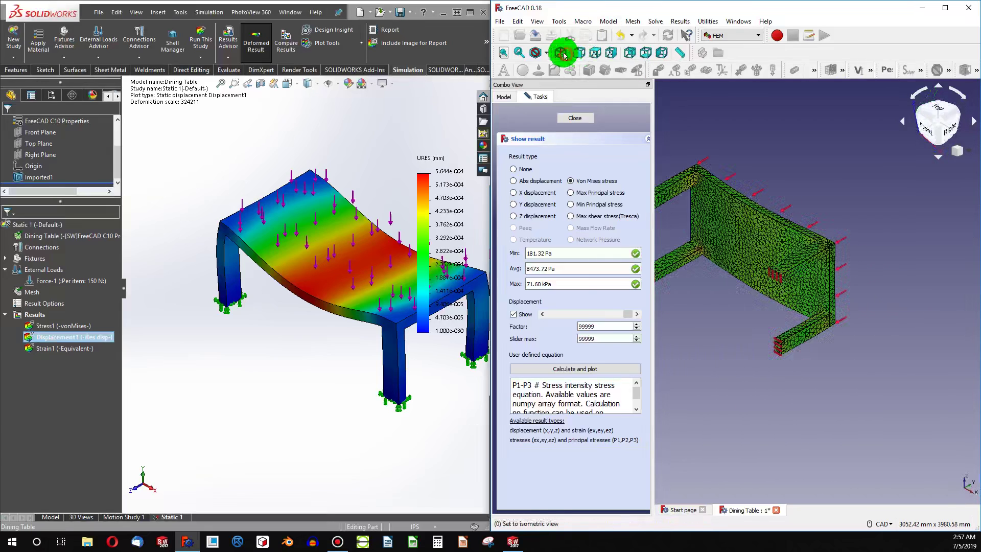
left_click(566, 122)
middle_click_drag(768, 150, 915, 261)
left_click(521, 185)
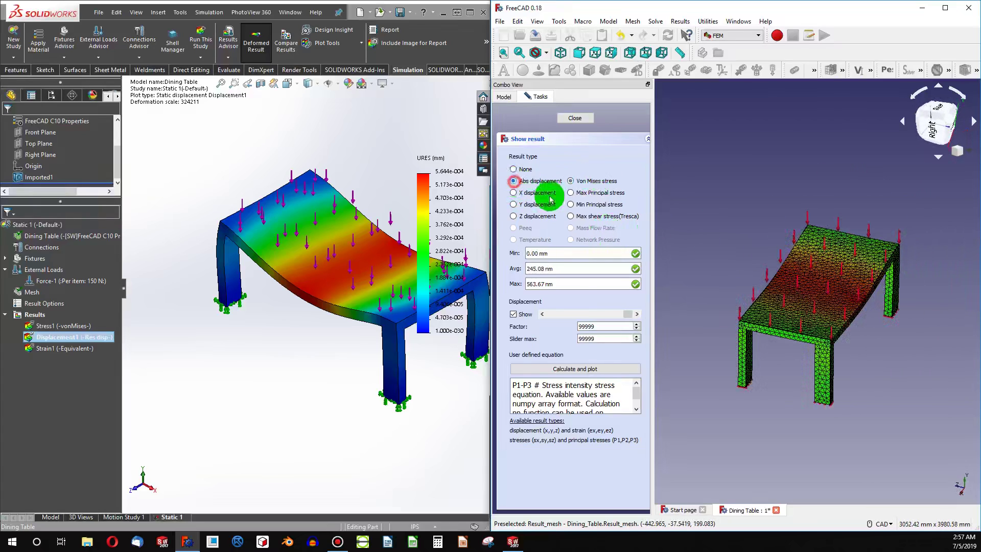
middle_click_drag(878, 374, 826, 339)
scroll(816, 295, "up", 5)
scroll(845, 314, "down", 5)
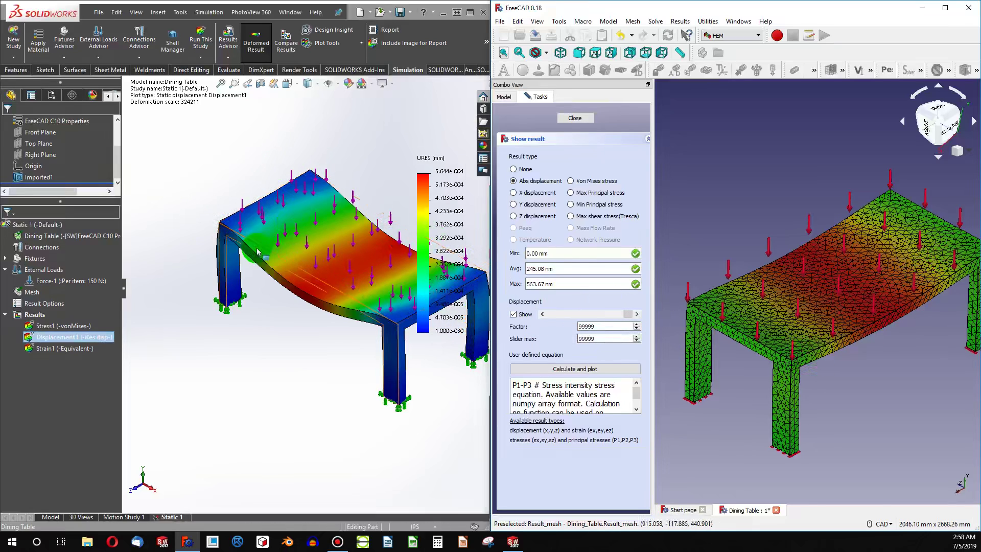
mouse_move(621, 321)
left_mouse_down()
mouse_move(538, 318)
mouse_move(612, 317)
mouse_move(564, 322)
mouse_move(613, 327)
left_mouse_up()
left_click(18, 317)
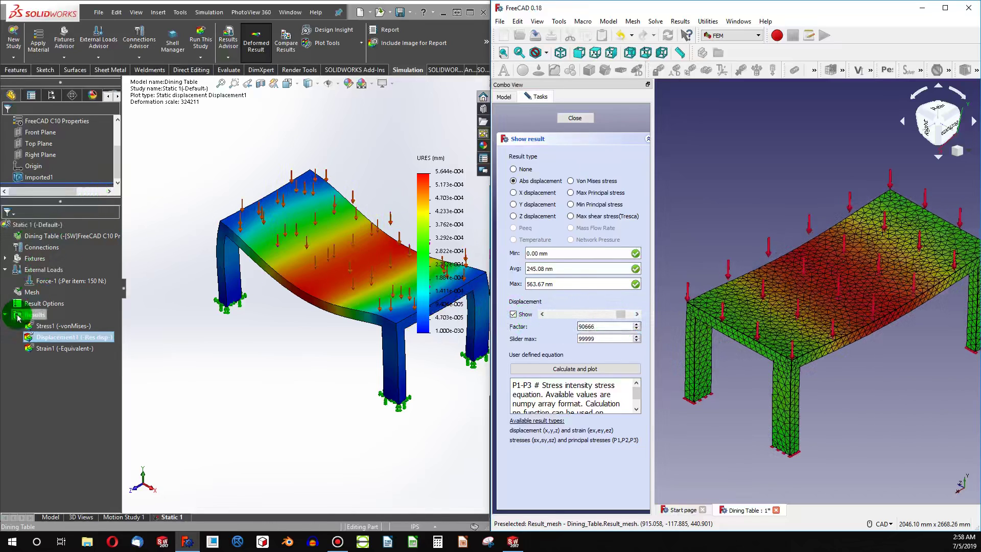
Step: Animate the SolidWorks Displacement1 result, adjust playback speed, then stop and close the animation
right_click(57, 342)
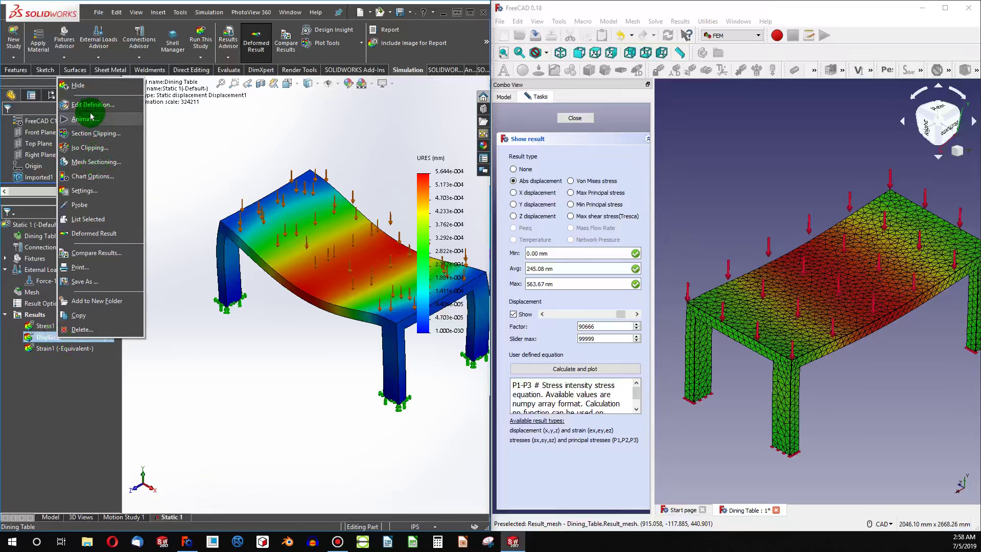
left_click(87, 92)
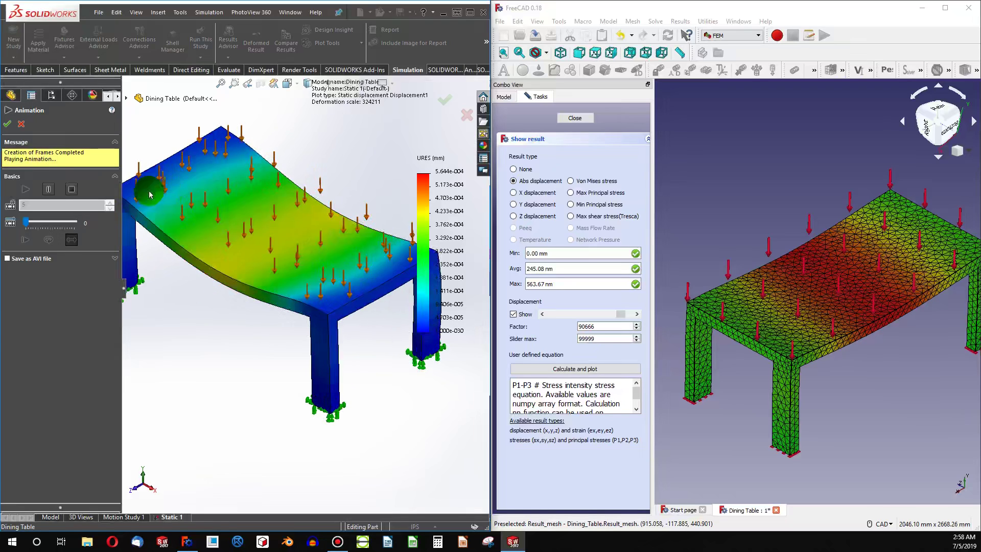
scroll(230, 219, "down", 2)
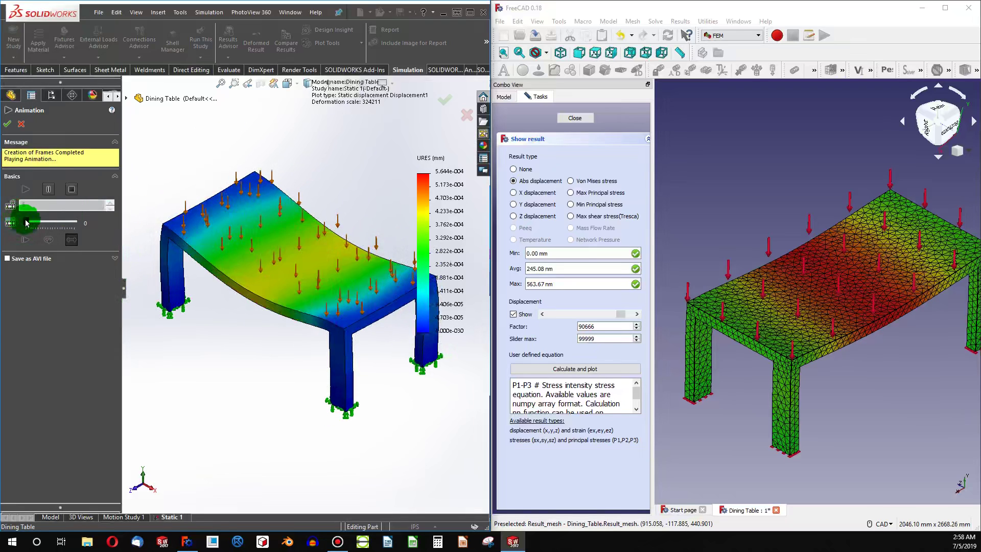
mouse_move(26, 221)
left_mouse_down()
mouse_move(74, 222)
mouse_move(25, 222)
left_mouse_up()
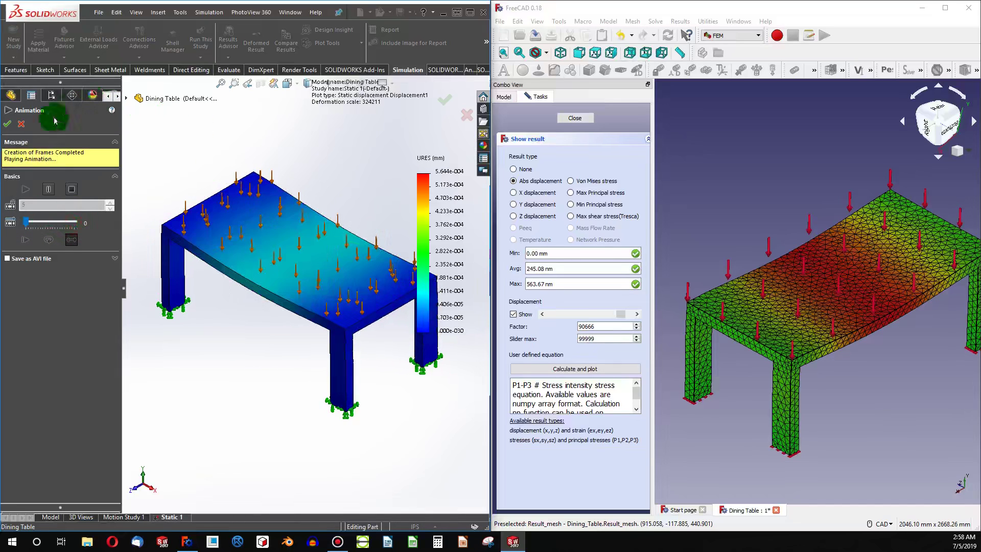
left_click(21, 126)
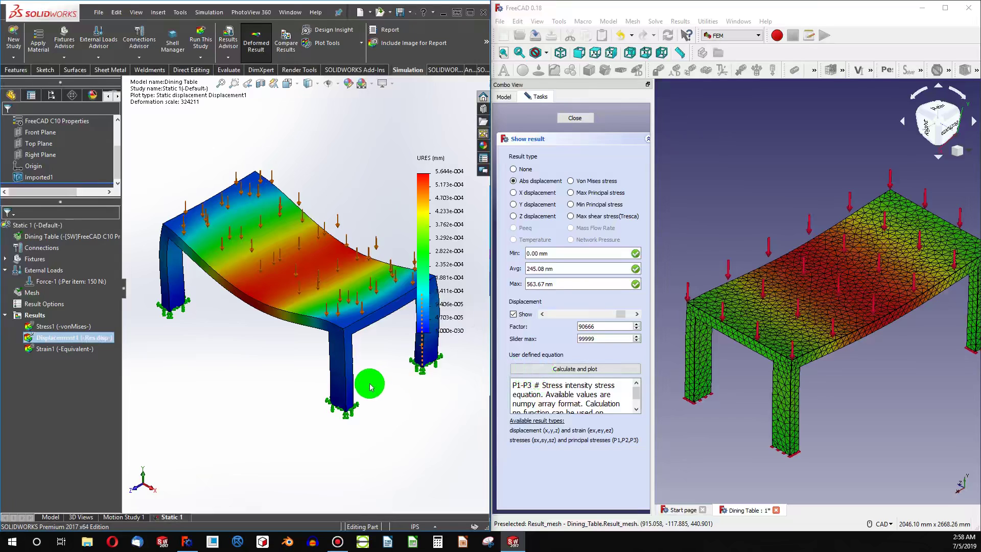
Step: Return FreeCAD's deformation factor to 90666 and show von Mises stress, peaking at 71.60 kPa
scroll(388, 327, "down", 3)
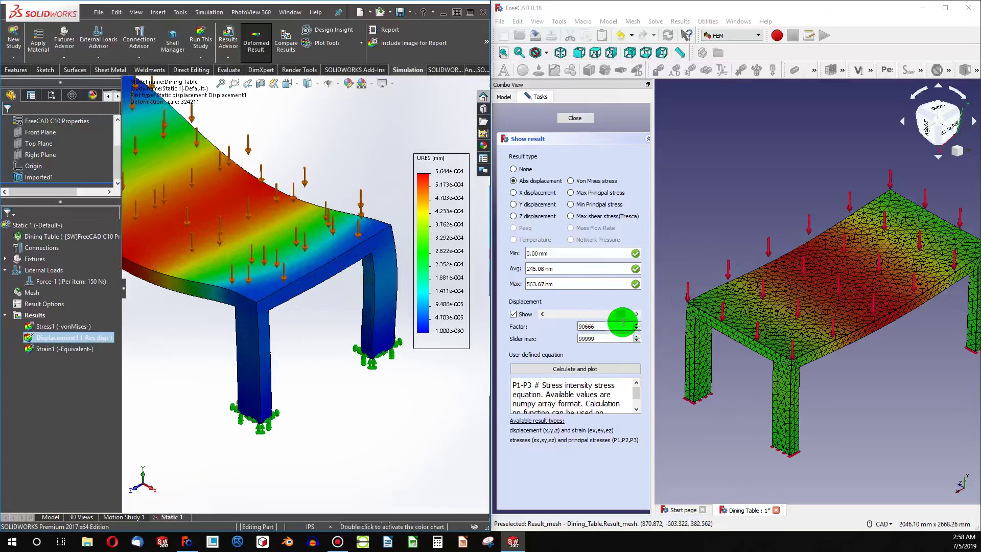
left_click_drag(623, 322, 657, 335)
middle_click_drag(746, 391, 745, 361)
scroll(745, 361, "up", 3)
scroll(828, 320, "down", 5)
scroll(828, 320, "up", 4)
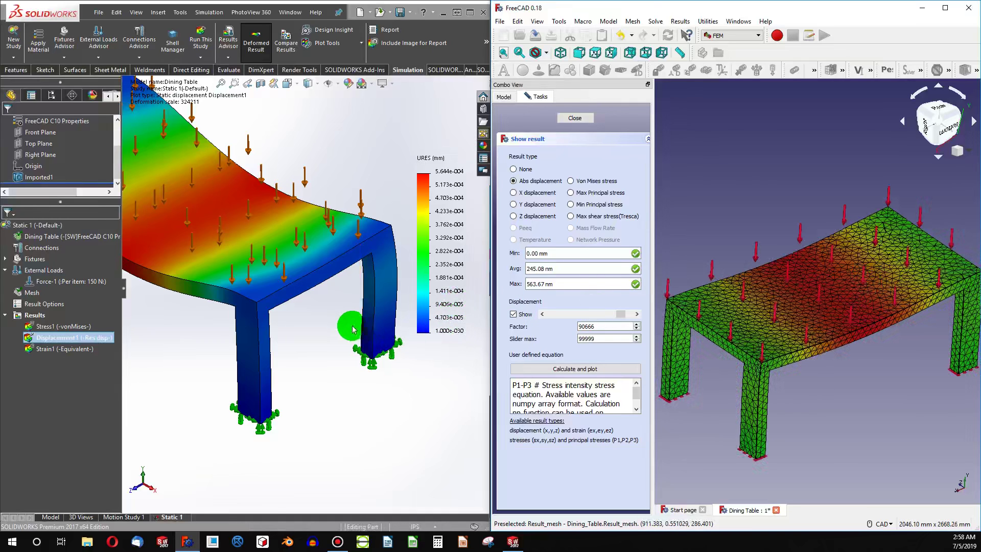
middle_click_drag(349, 328, 407, 230)
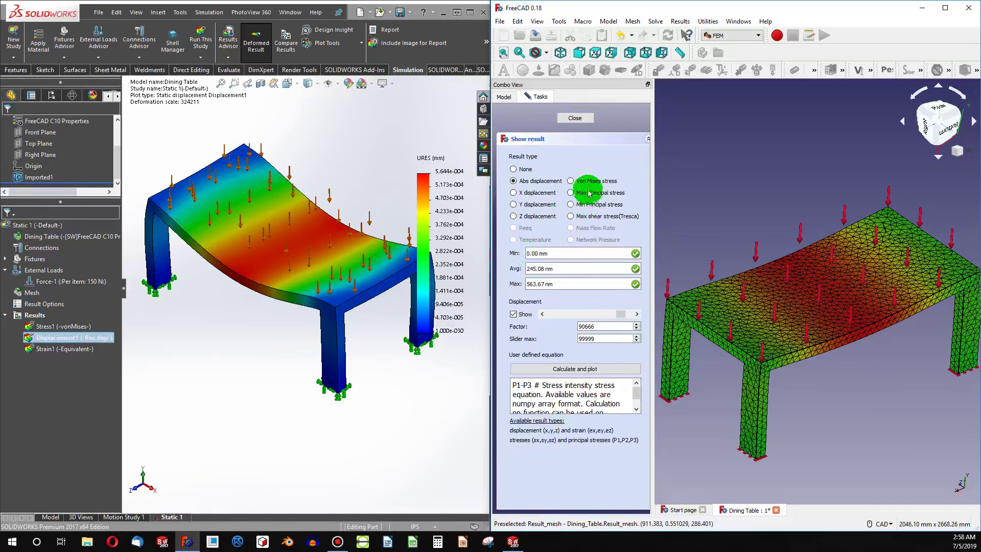
left_click(572, 182)
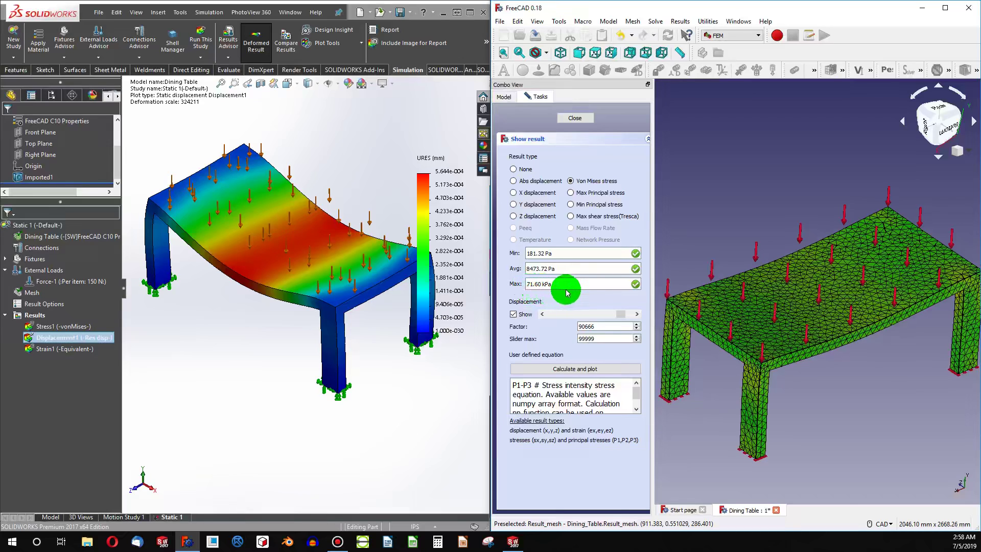
Step: Enable the Show max annotation option in the Stress1 chart settings
right_click(69, 328)
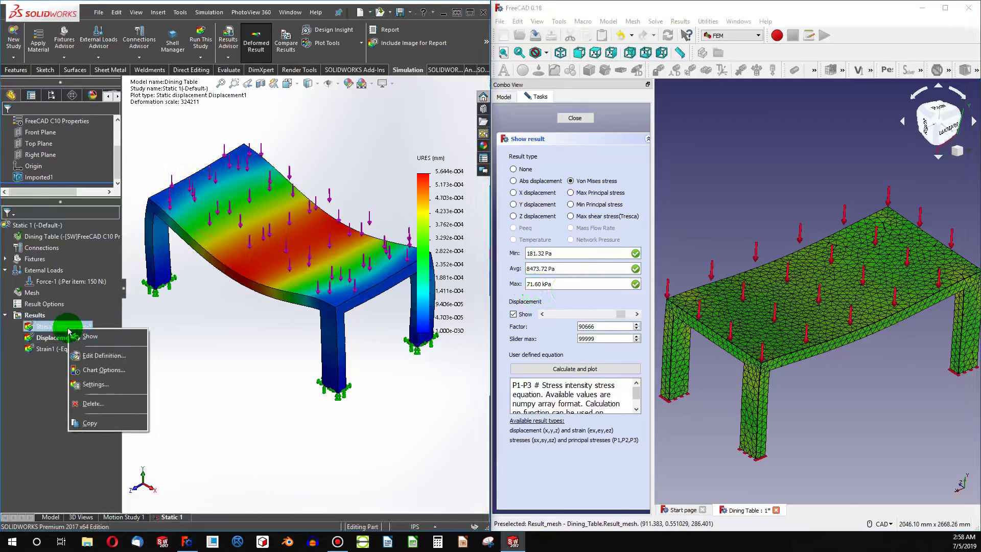
left_click(113, 372)
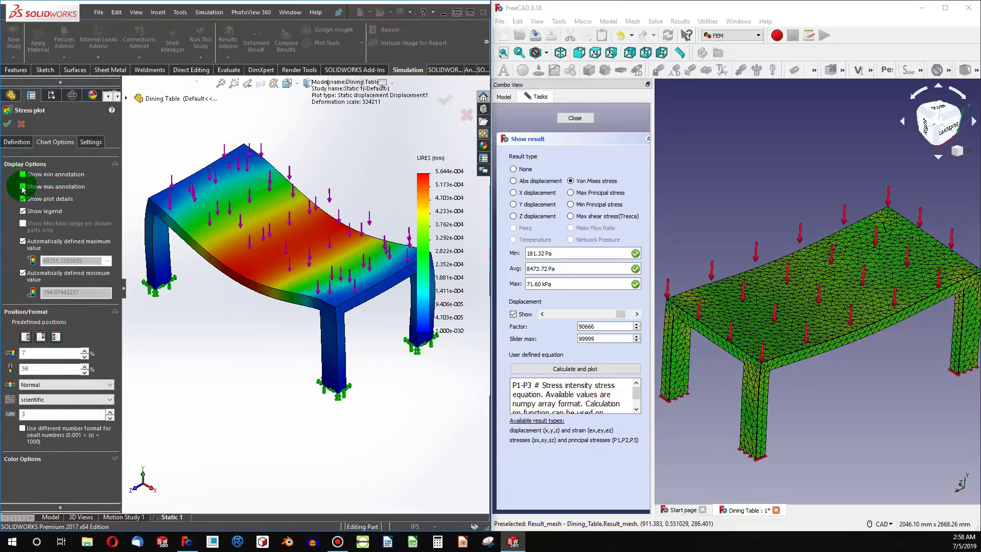
left_click(7, 123)
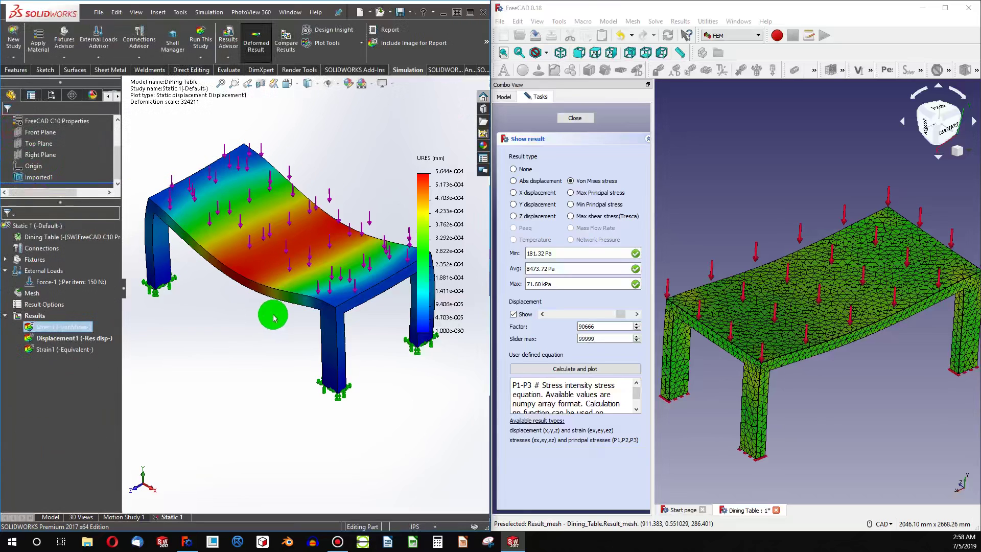
Step: Orbit the SolidWorks model to view the table from below
middle_click_drag(271, 310, 256, 289)
scroll(301, 274, "up", 3)
scroll(302, 274, "down", 3)
middle_click_drag(195, 295, 30, 313)
scroll(256, 322, "up", 4)
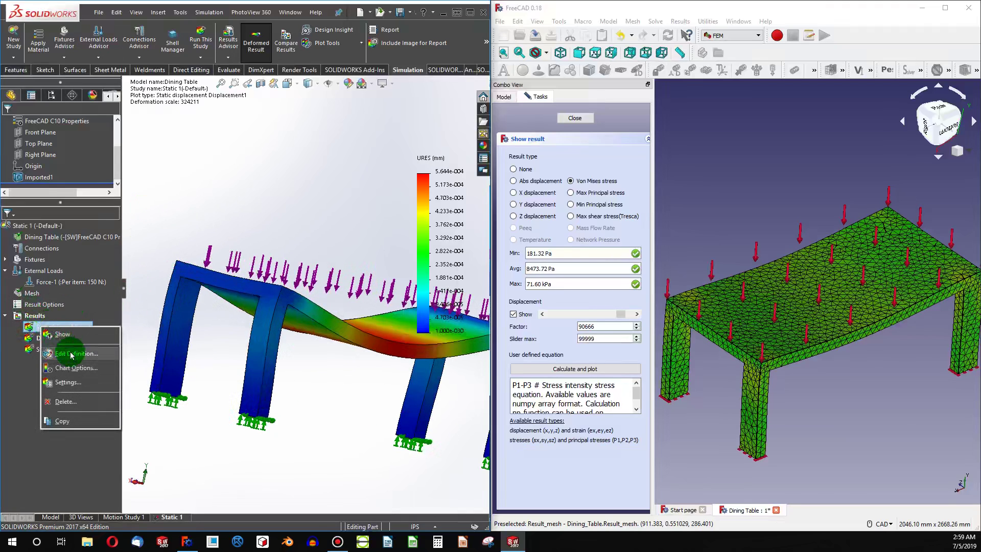
Step: Show the Stress1 von Mises plot and zoom until its 6.926e+004 Max callout is visible
left_click(62, 334)
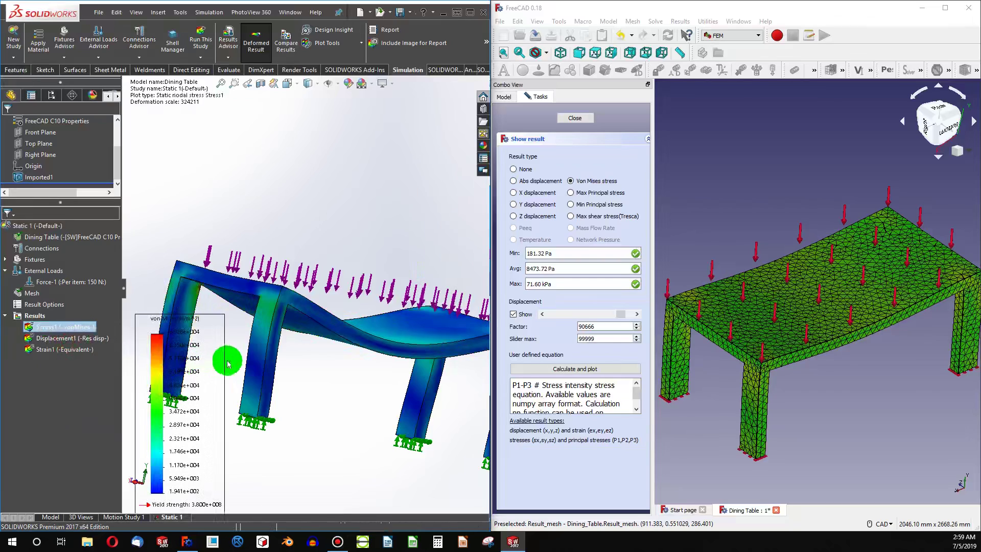
scroll(286, 307, "down", 5)
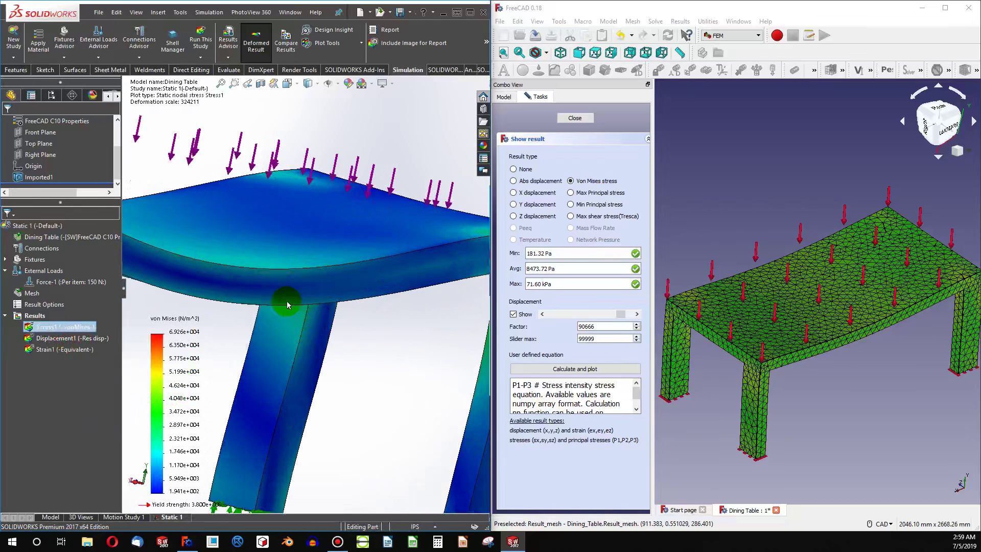
scroll(287, 305, "up", 3)
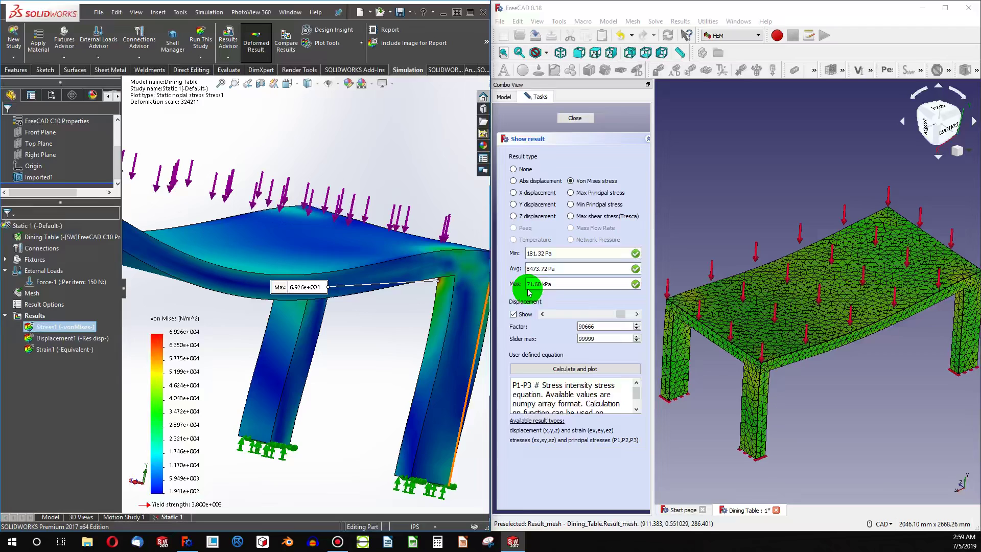
scroll(431, 280, "up", 5)
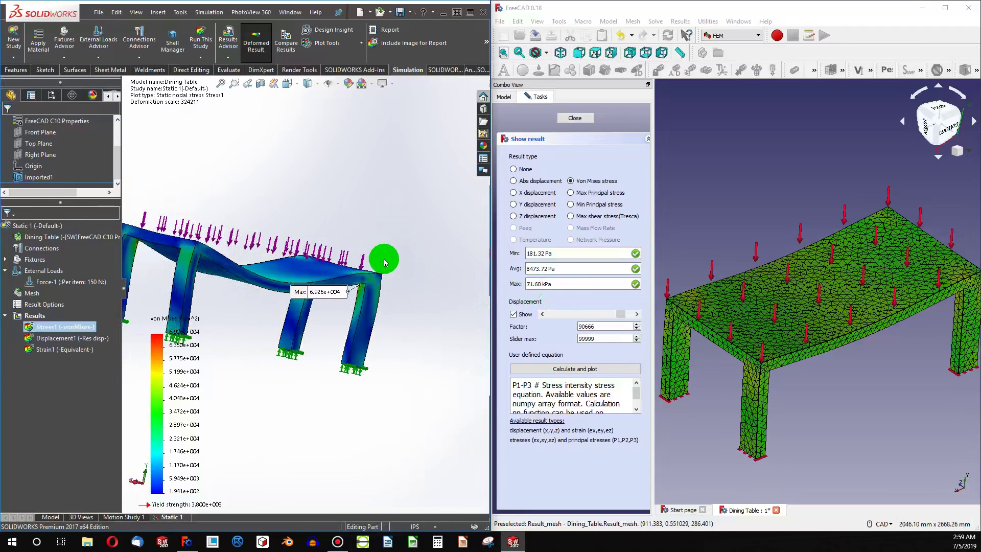
scroll(240, 253, "down", 3)
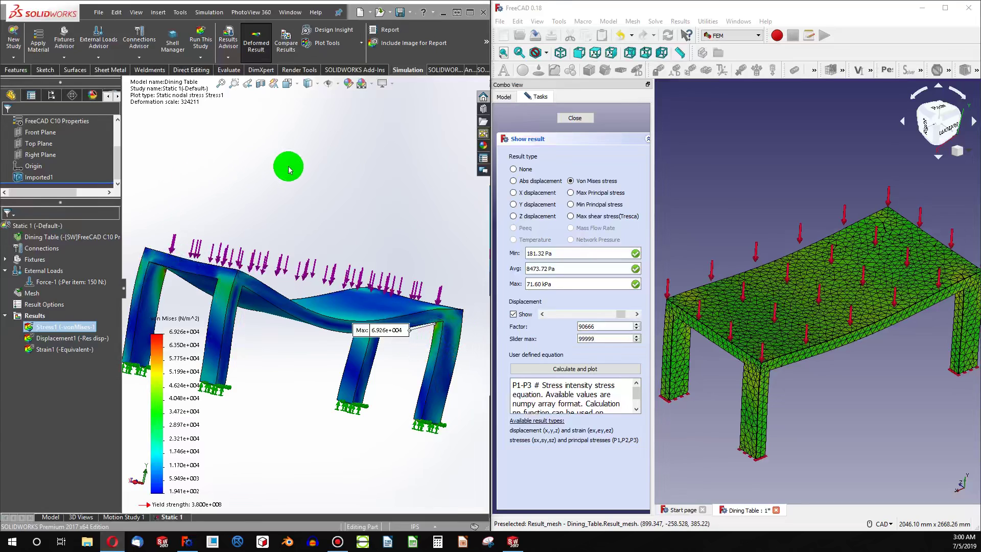
Step: Orbit the SolidWorks Stress1 plot to a top-down view of the table
middle_click_drag(284, 167, 266, 306)
left_click(573, 309)
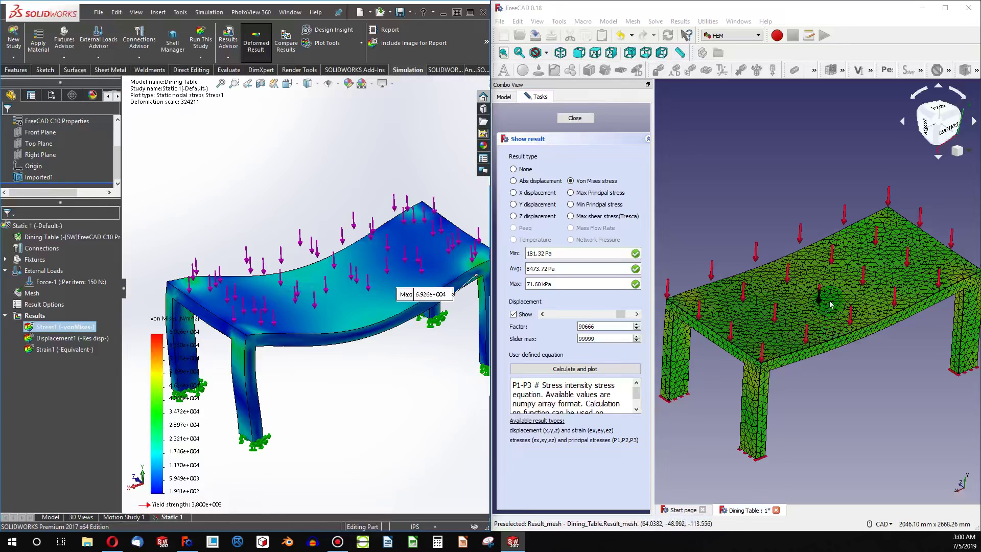
scroll(828, 306, "down", 3)
scroll(825, 320, "up", 5)
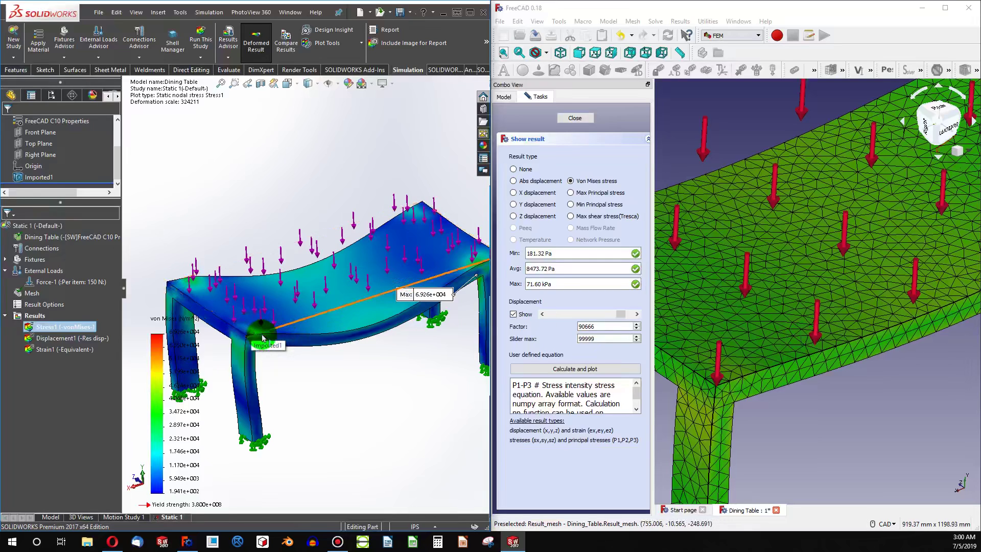
Step: Zoom in and out on FreeCAD's whole-table von Mises mesh peaking at 71.60 kPa
left_click(549, 453)
scroll(722, 363, "up", 5)
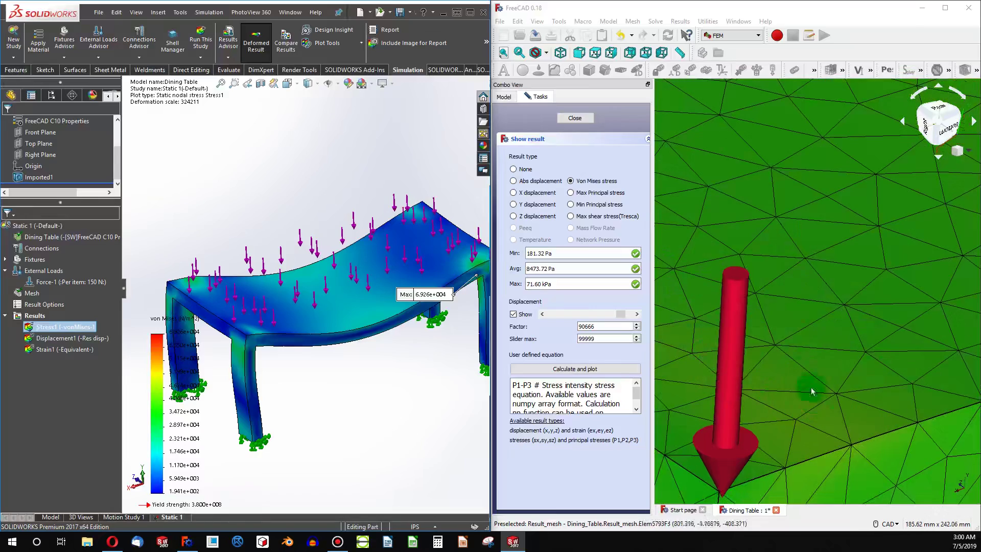
scroll(822, 381, "down", 5)
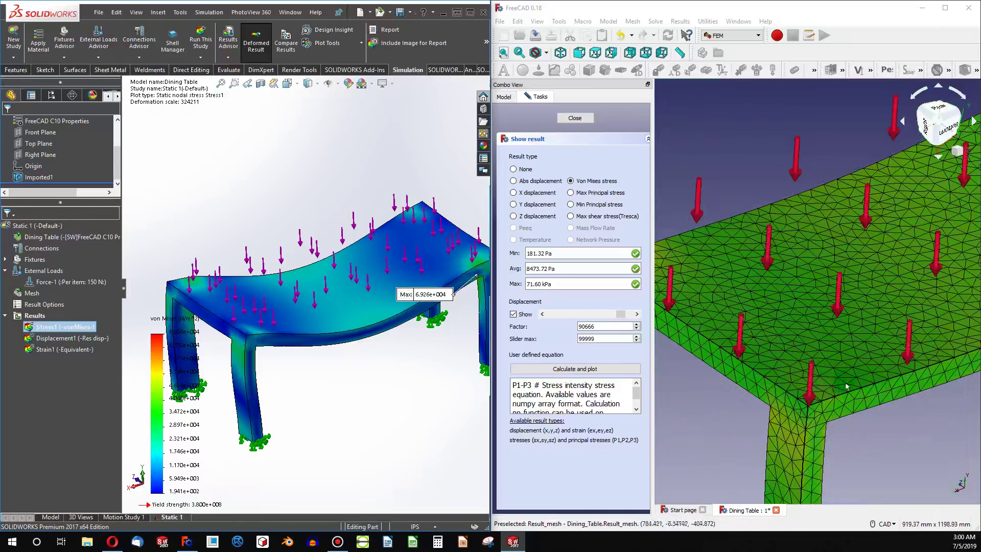
scroll(883, 358, "up", 3)
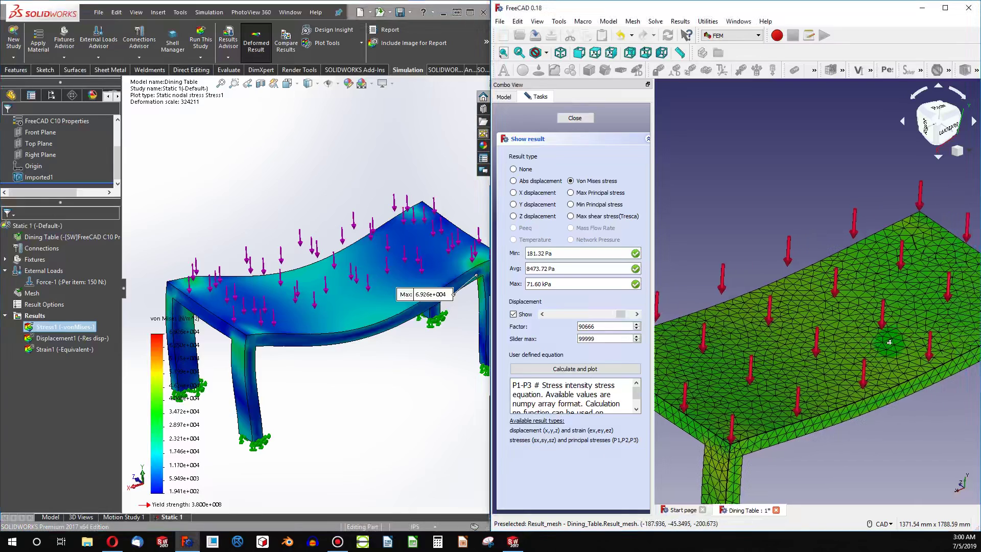
scroll(889, 346, "down", 3)
scroll(902, 358, "up", 3)
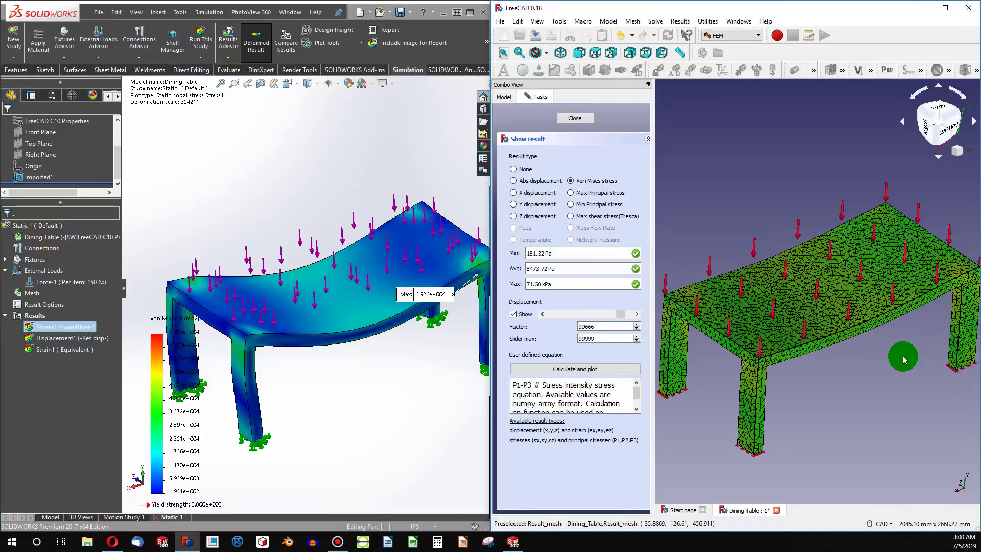